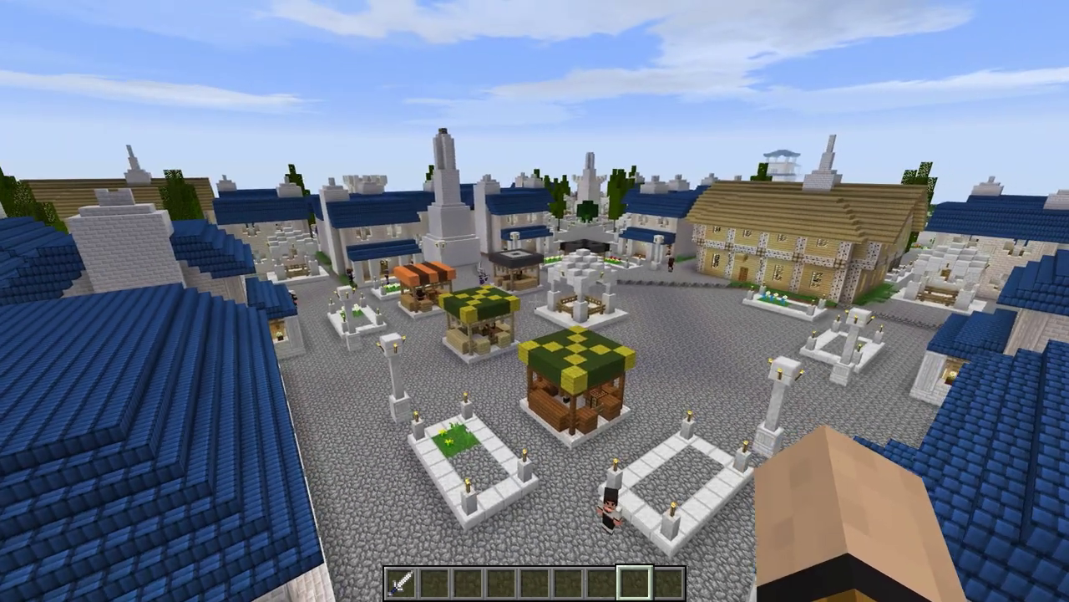
# Fly over the market square and land on the paving near the roofed stone well.
pyautogui.press('w')
pyautogui.press('d')
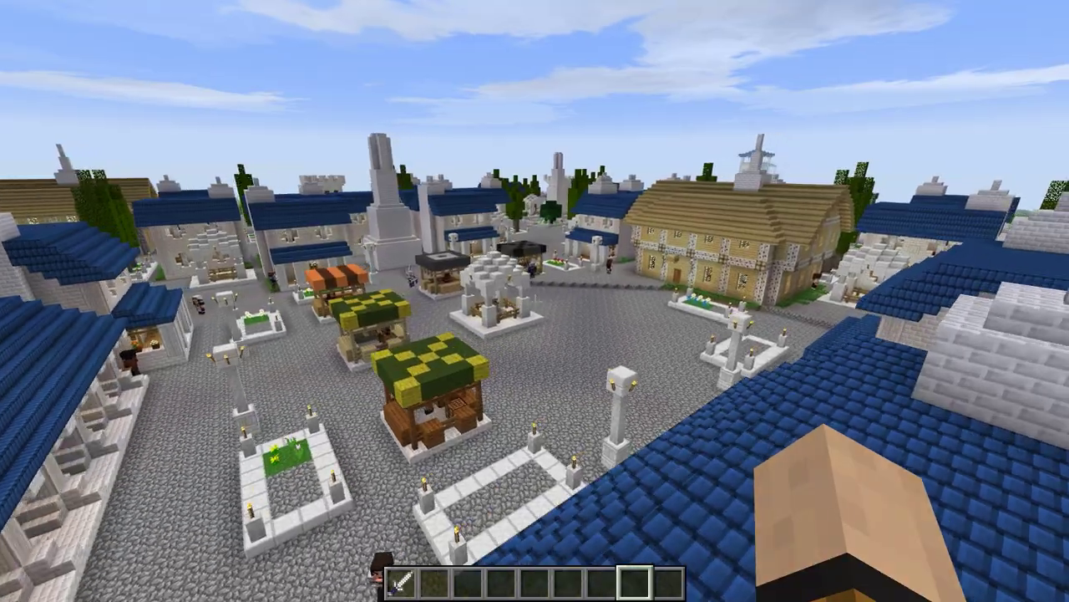
pyautogui.press('w')
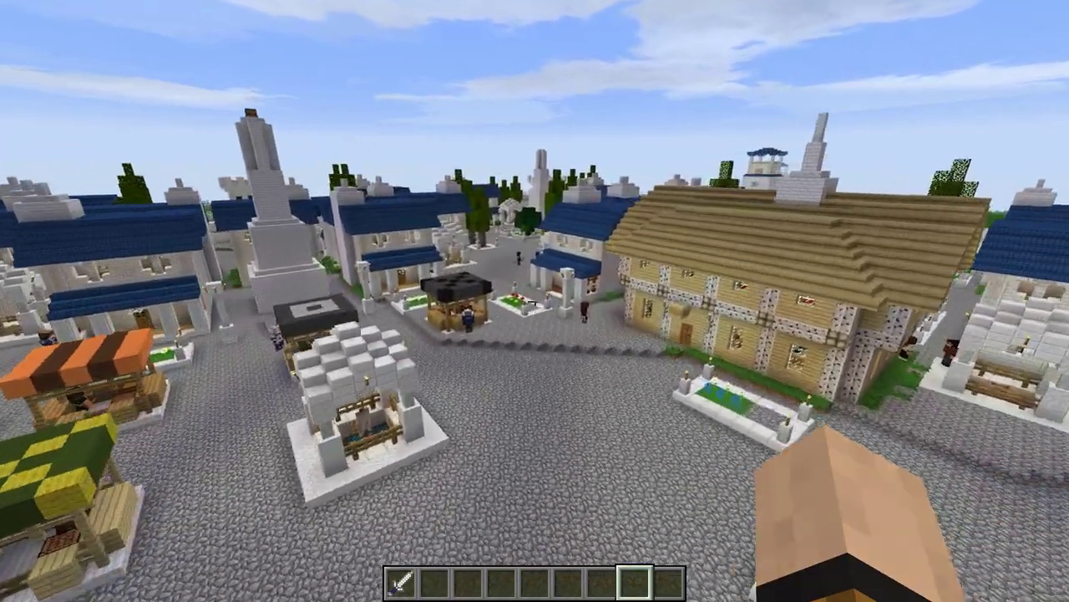
pyautogui.press('w')
pyautogui.press('d')
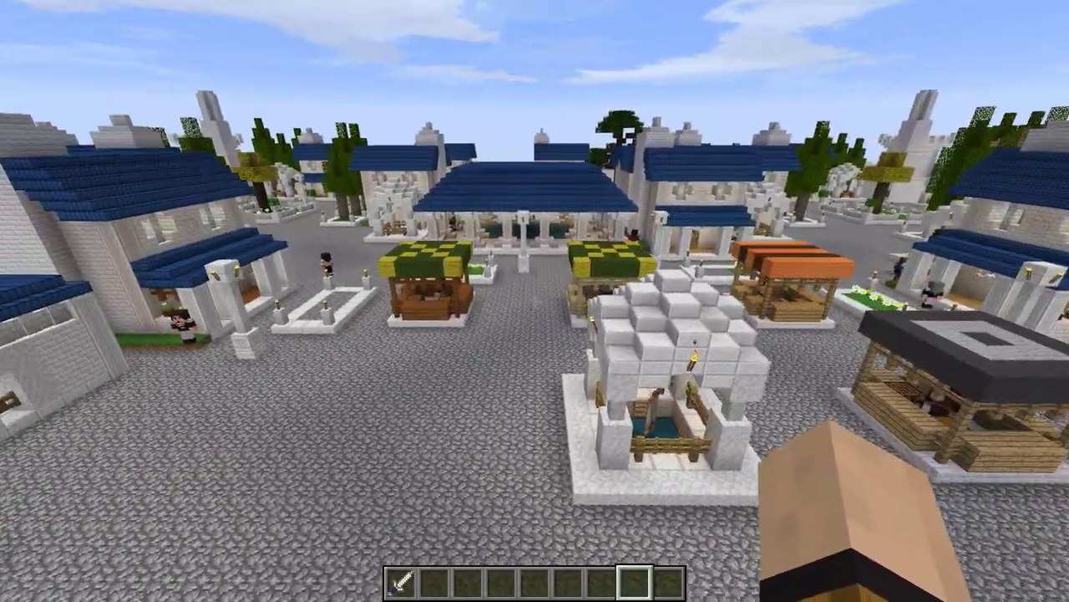
pyautogui.press('shift')
pyautogui.press('shift')
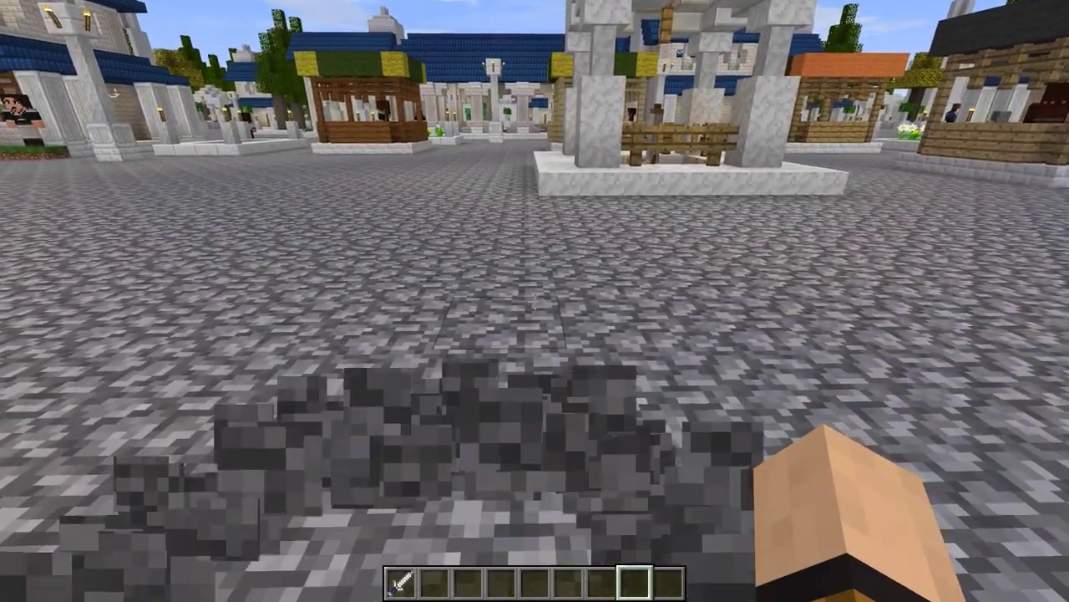
# Put the hoe-shaped and axe-shaped tools from CustomNpcs Tools into hotbar slots 9 and 8.
pyautogui.press('e')
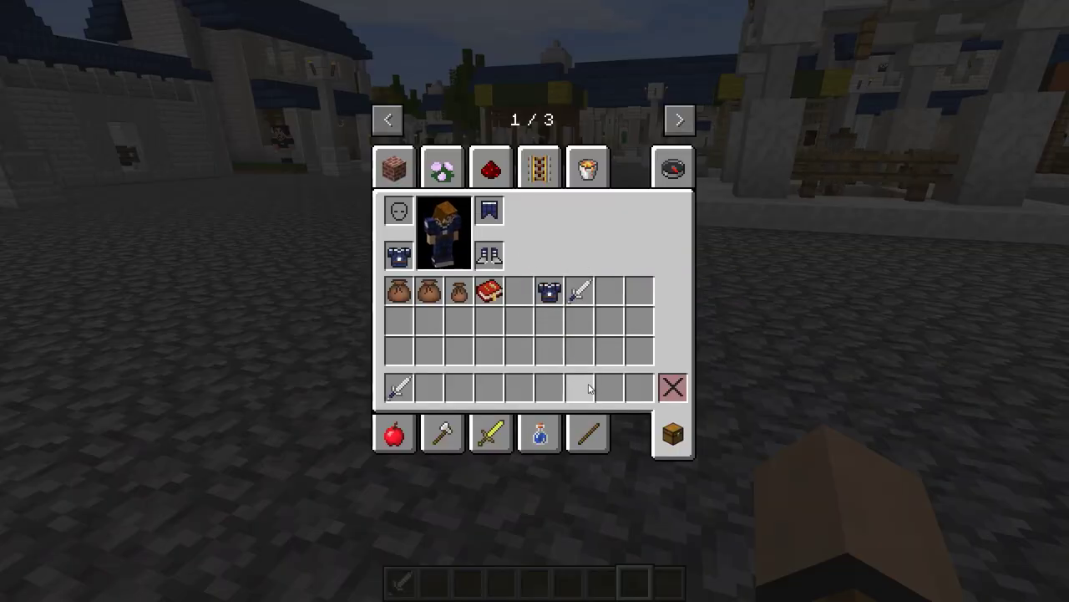
pyautogui.click(679, 121)
pyautogui.click(680, 120)
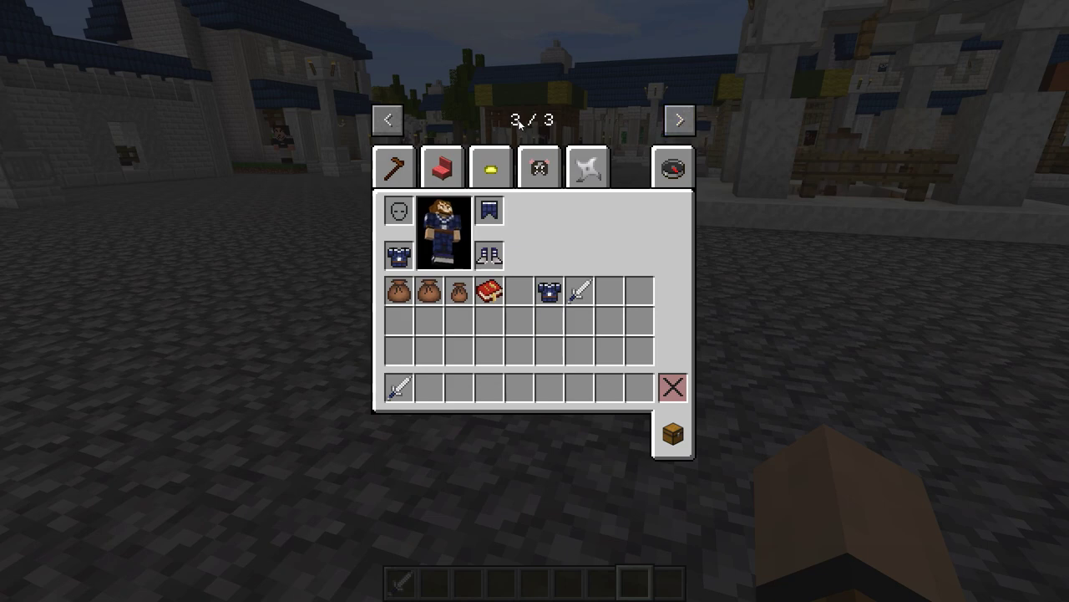
pyautogui.click(396, 162)
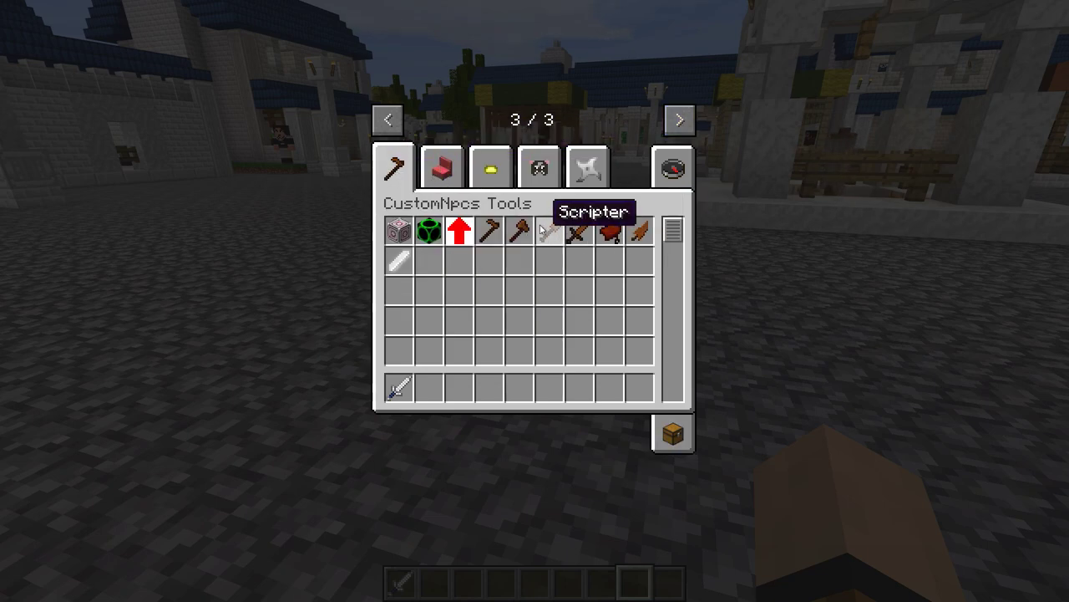
pyautogui.click(490, 231)
pyautogui.click(638, 390)
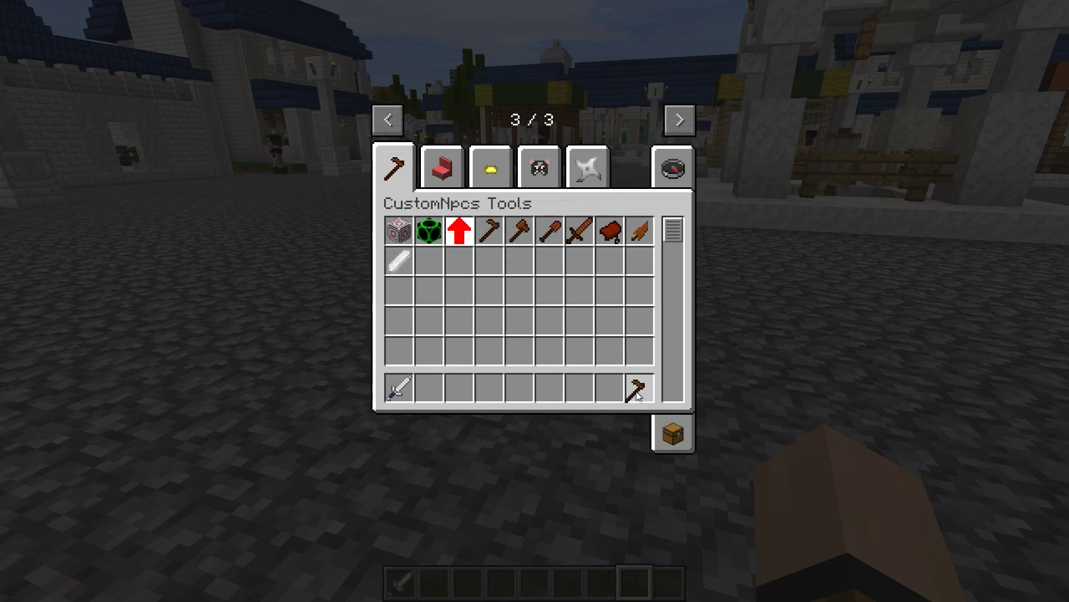
pyautogui.click(520, 232)
pyautogui.click(616, 389)
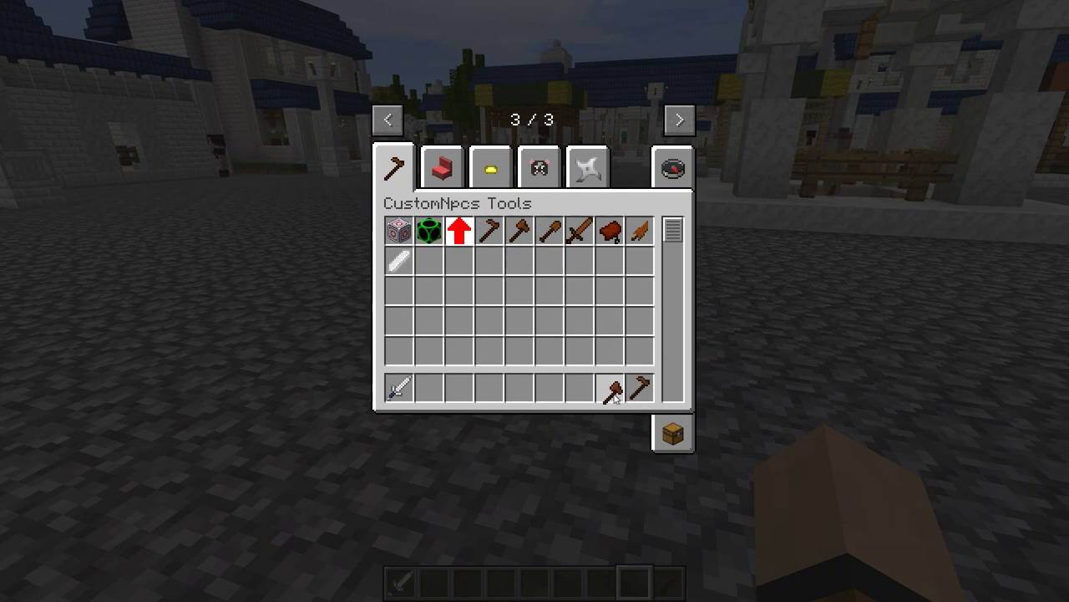
# Add the Npc Pather and the Mounter to hotbar slots 7 and 6 and close the inventory.
pyautogui.click(580, 232)
pyautogui.click(579, 387)
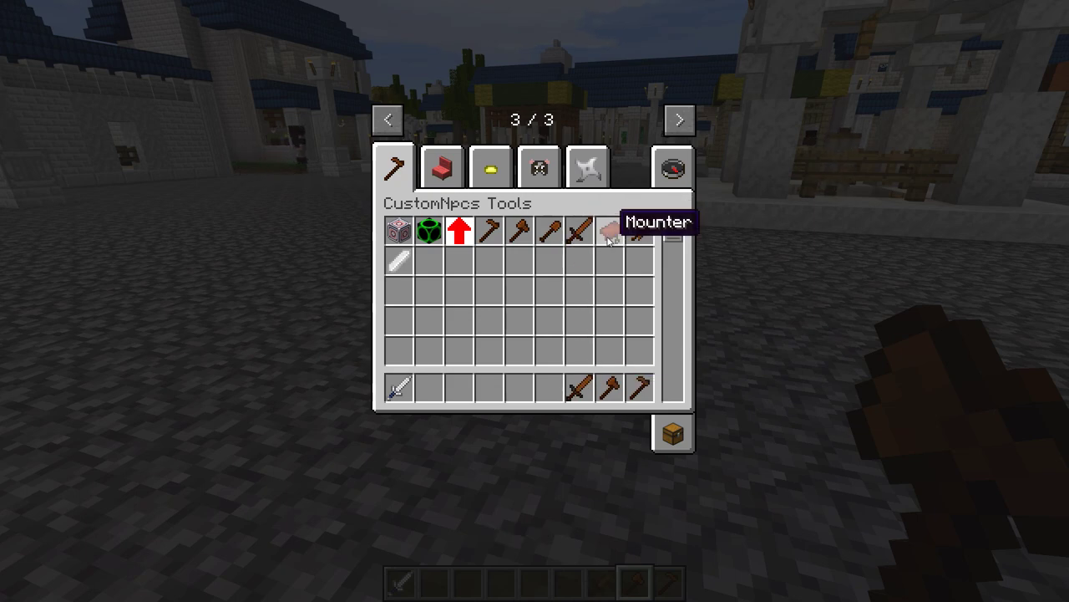
pyautogui.click(610, 238)
pyautogui.click(552, 386)
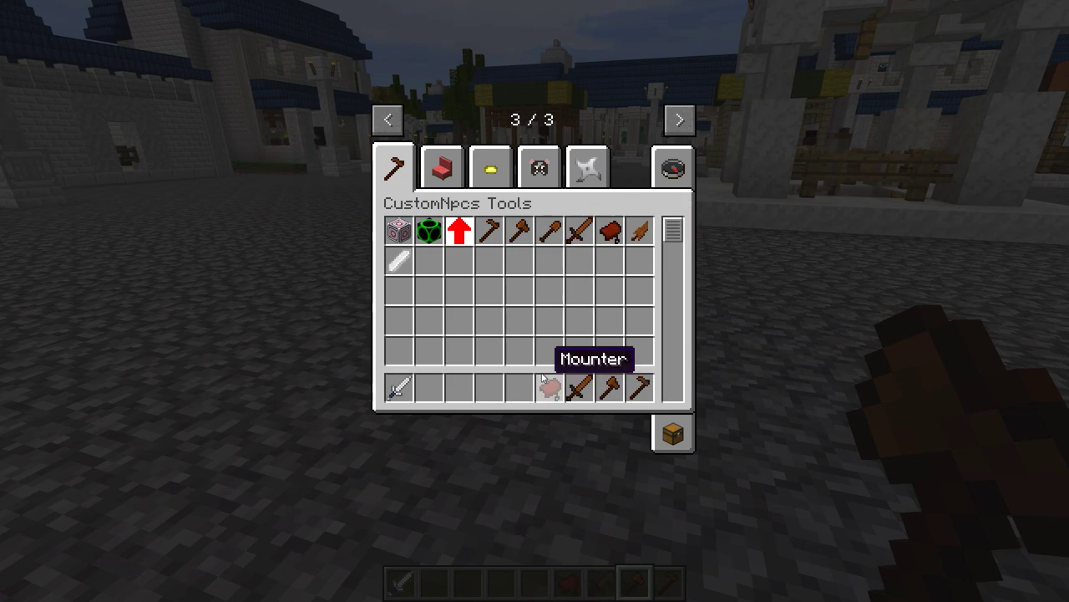
pyautogui.press('e')
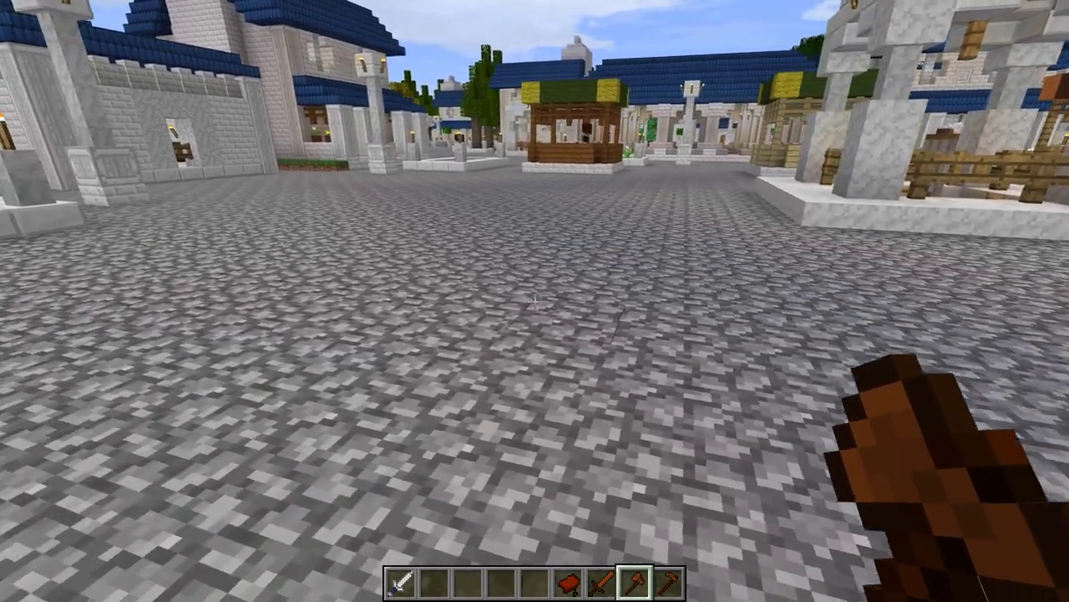
# Examine the saved clones on Tab 1 using the axe-shaped cloner tool.
pyautogui.press('w')
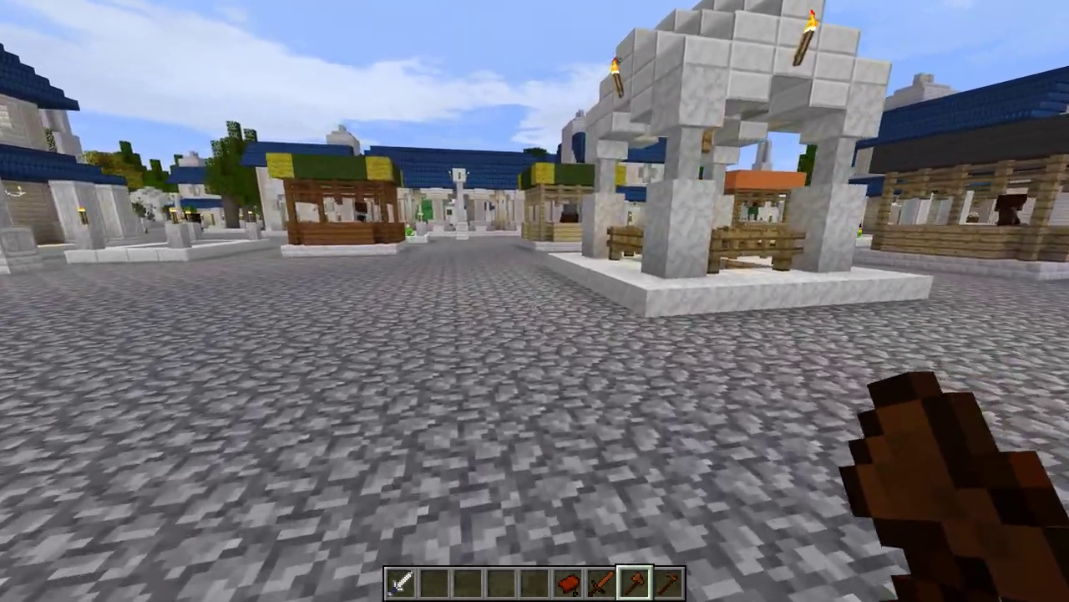
pyautogui.press('w')
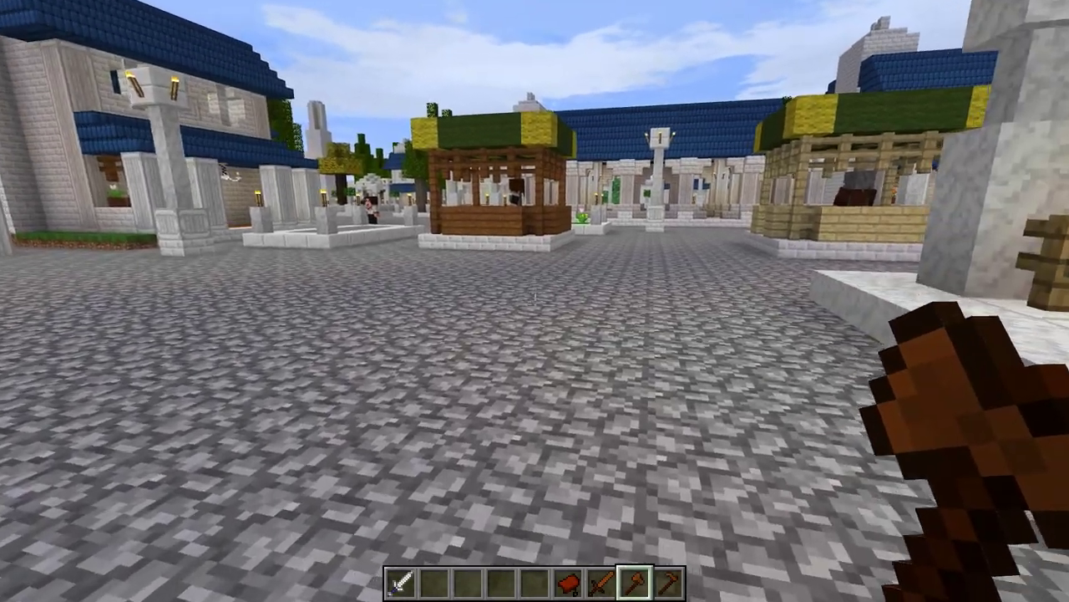
pyautogui.rightClick(534, 301)
pyautogui.click(376, 192)
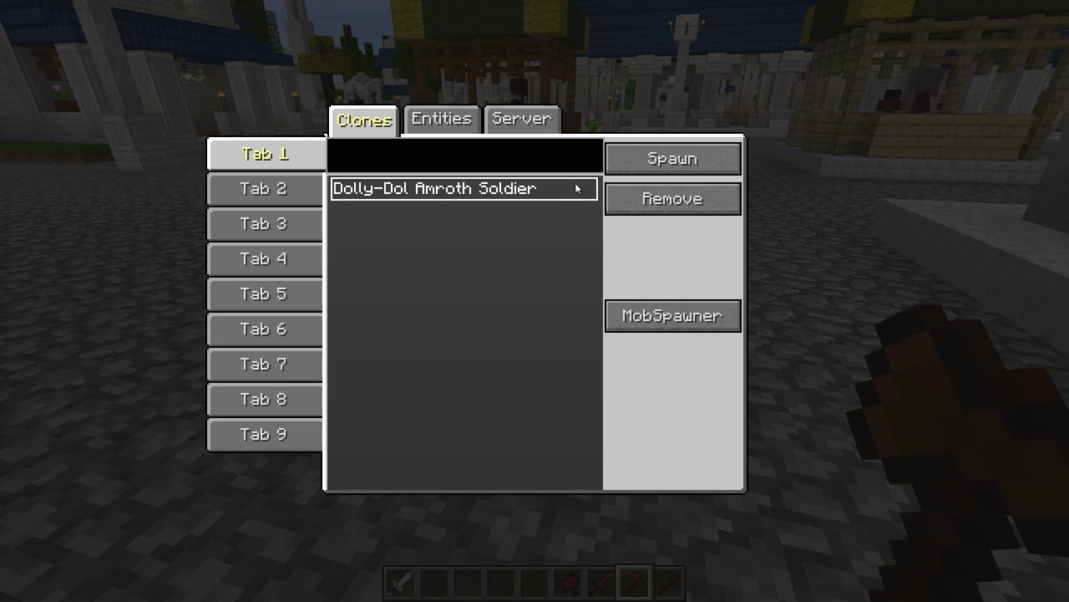
pyautogui.press('Escape')
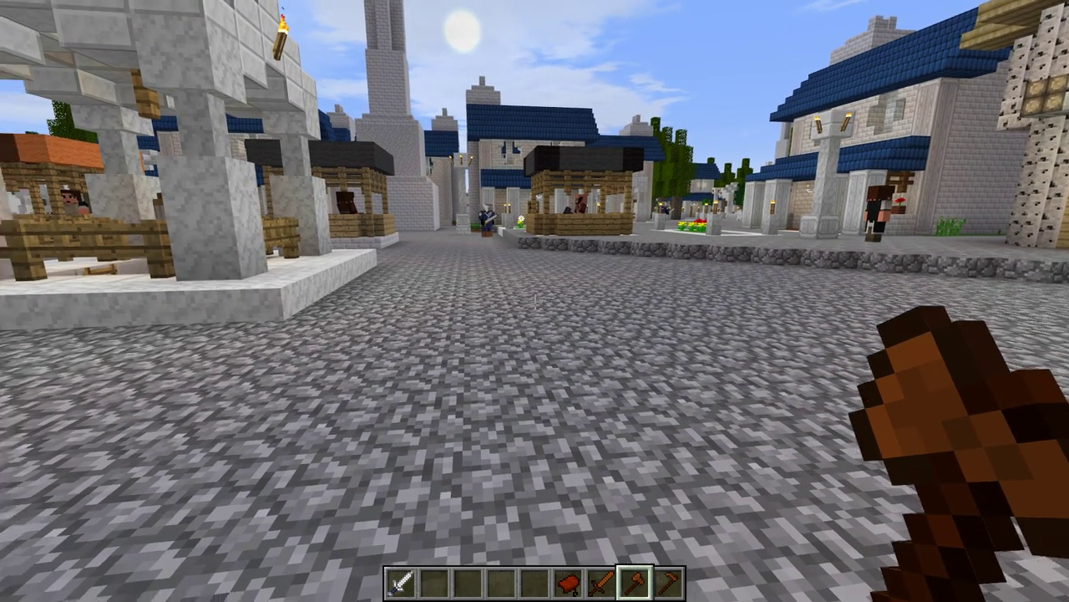
# Spawn the Dolly-Dol Amroth Soldier clone on the paving between the two dark-roofed stalls.
pyautogui.press('w')
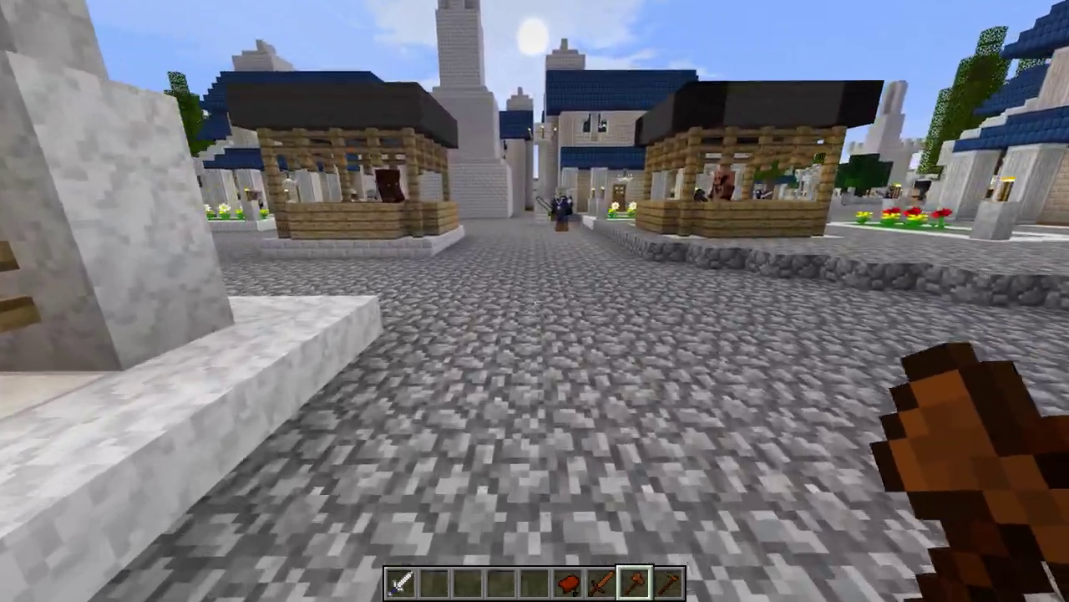
pyautogui.press('w')
pyautogui.click(535, 301)
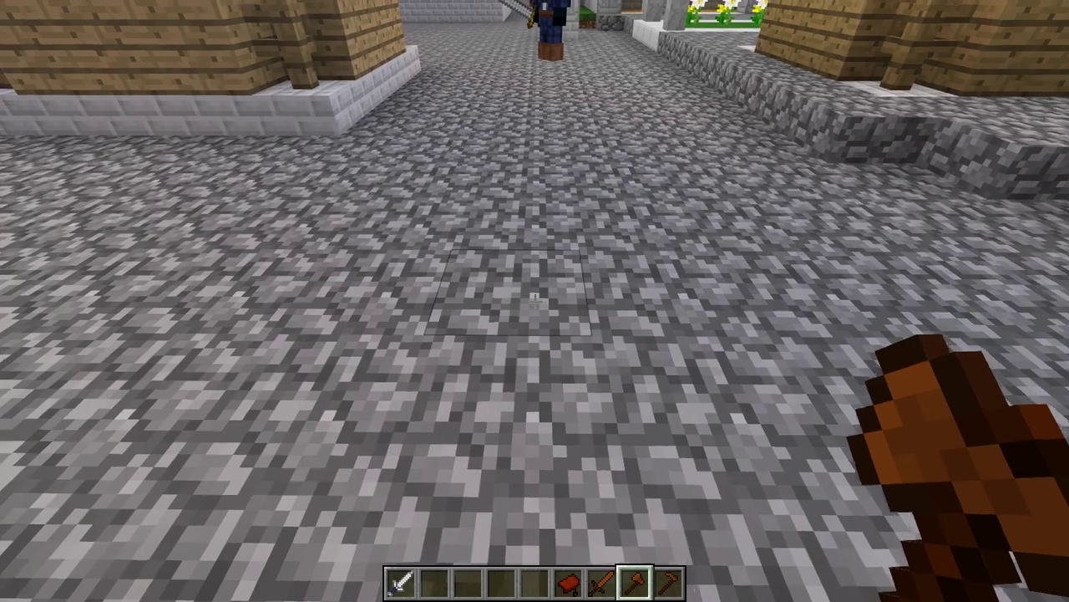
pyautogui.rightClick(534, 301)
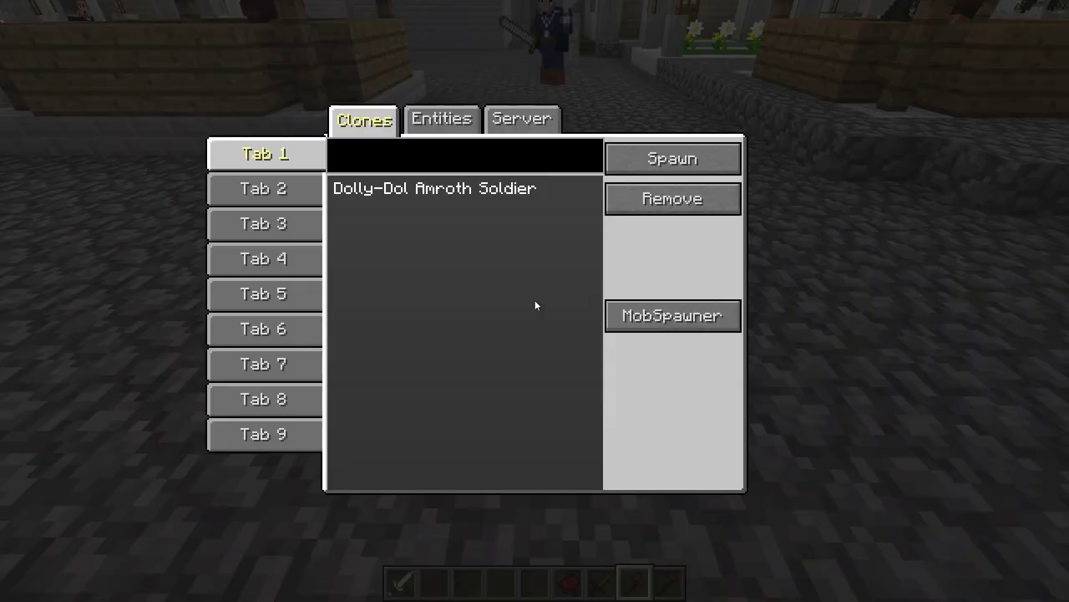
pyautogui.click(672, 158)
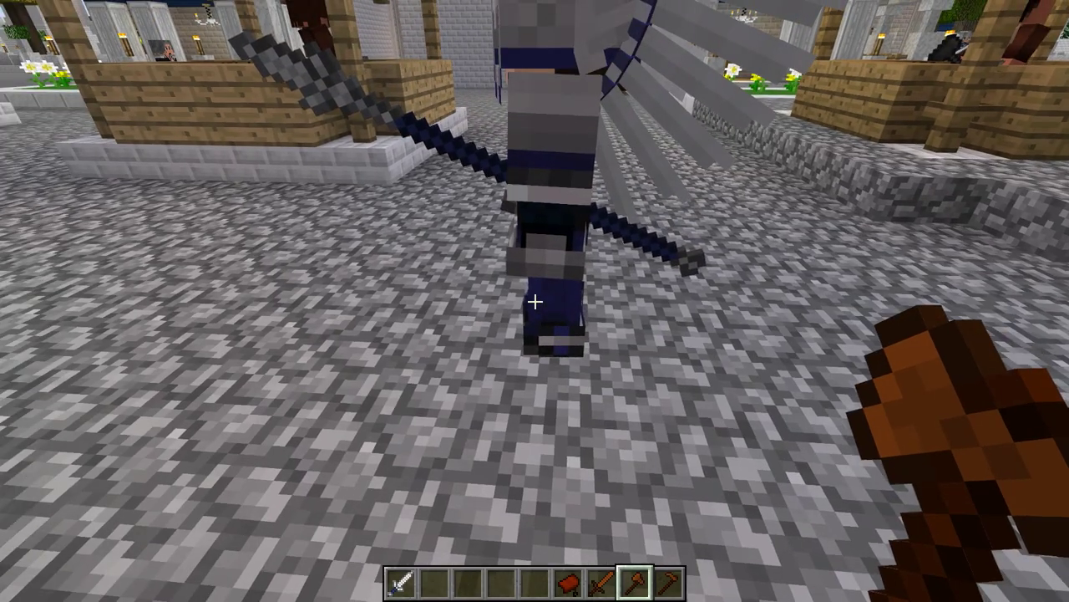
# Register the spawned soldier Dolly to the Npc Pather.
pyautogui.press('w')
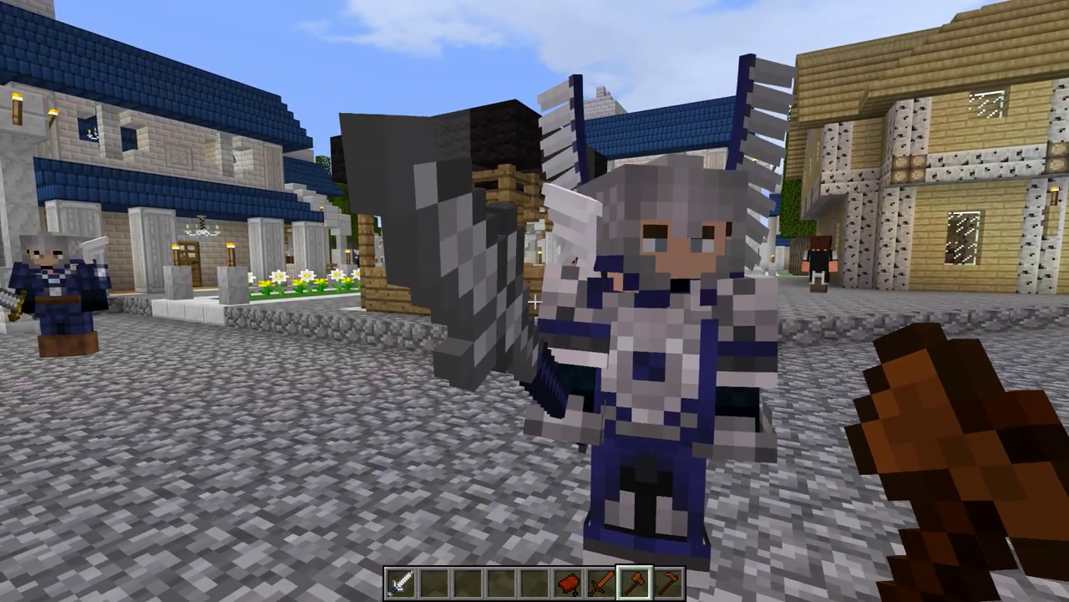
pyautogui.press('s')
pyautogui.press('d')
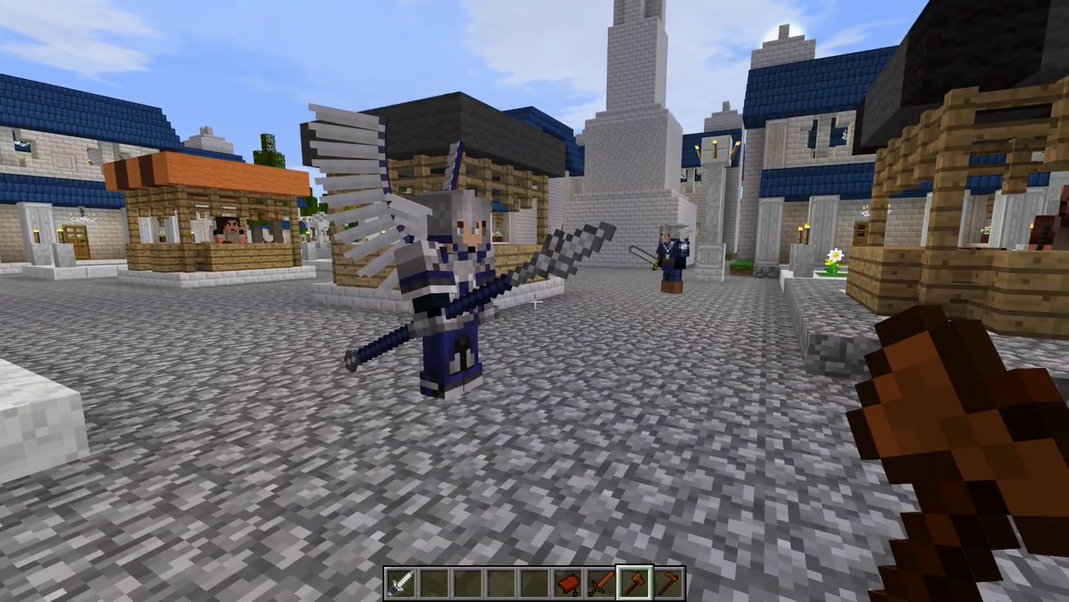
pyautogui.press('w')
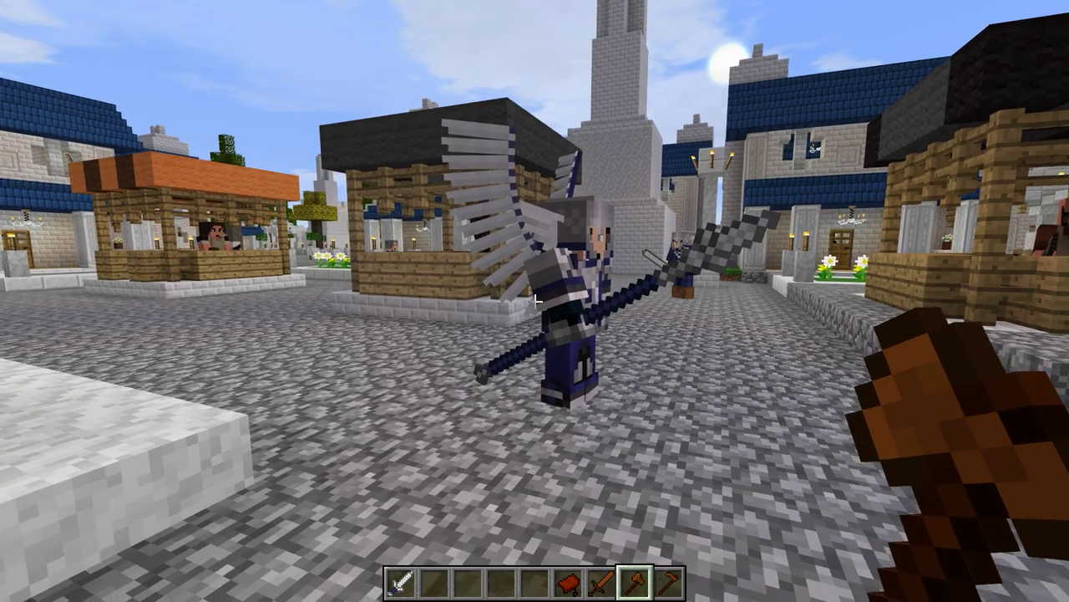
pyautogui.scroll(1, 535, 301)
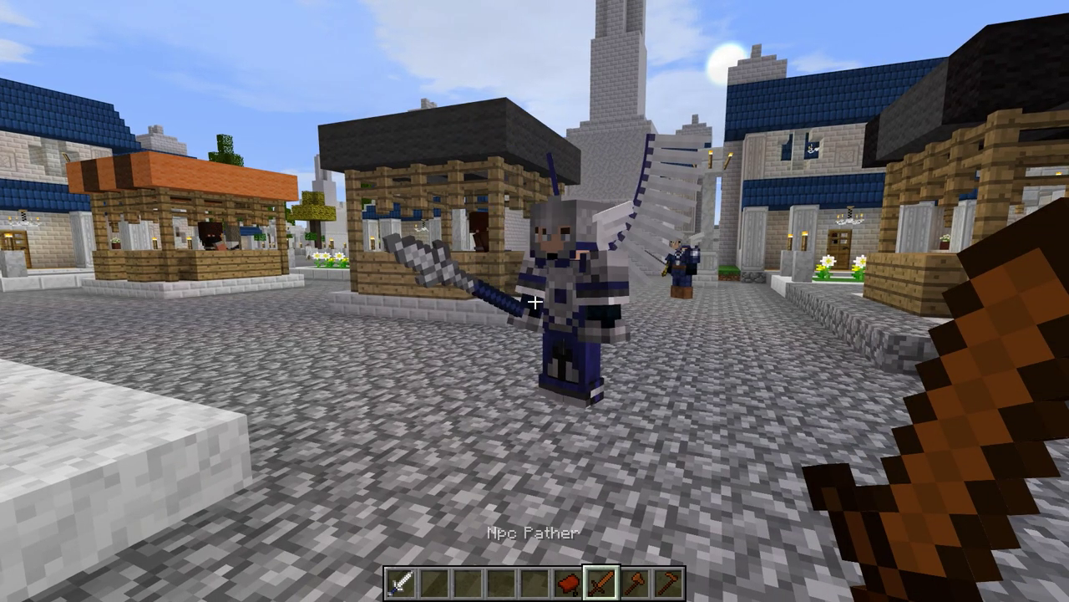
pyautogui.press('w')
pyautogui.press('w')
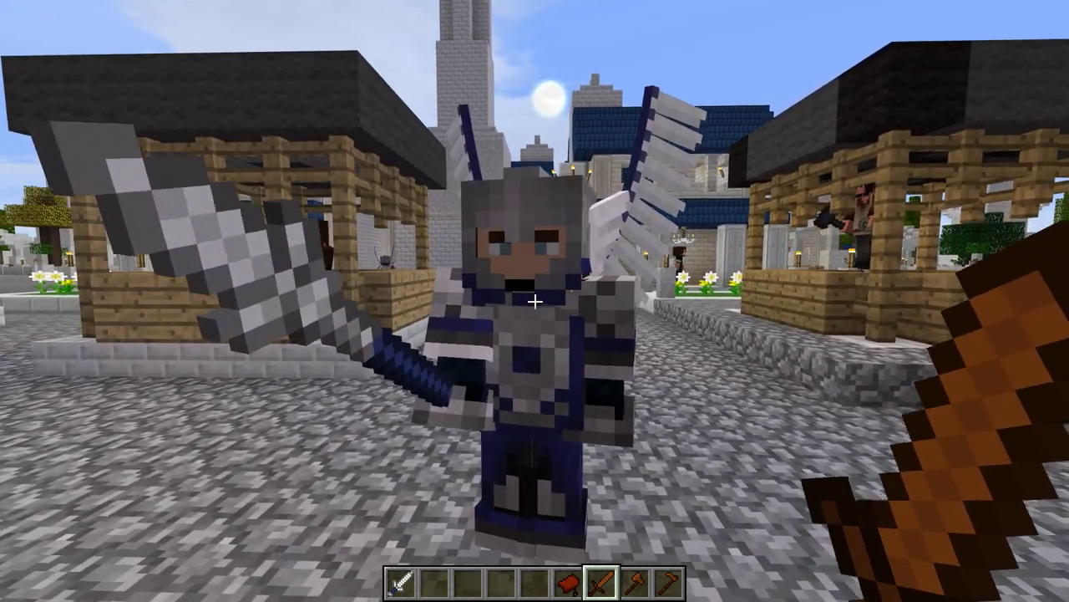
pyautogui.rightClick(535, 300)
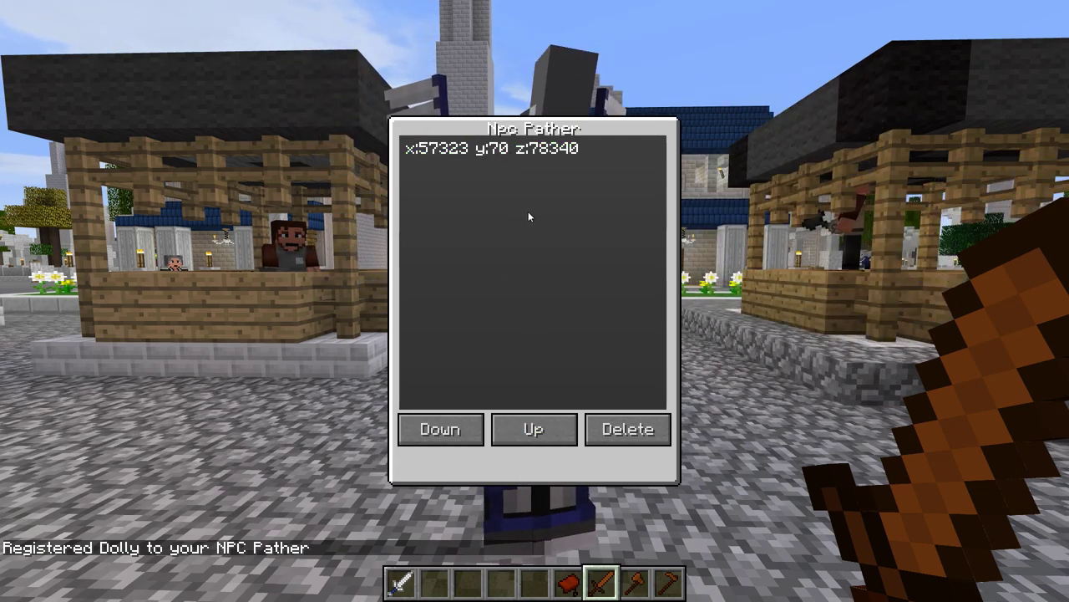
pyautogui.press('Escape')
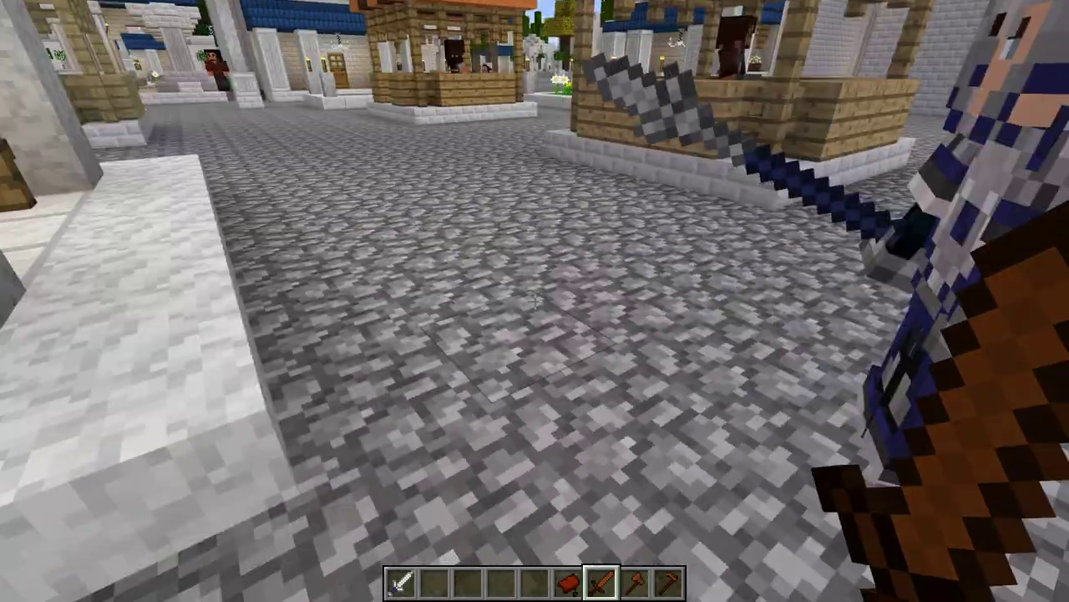
# Add four path points at y:69 for Dolly: x:57323 z:78351, x:57323 z:78363, x:57335 z:78363 and x:57335 z:78351.
pyautogui.press('s')
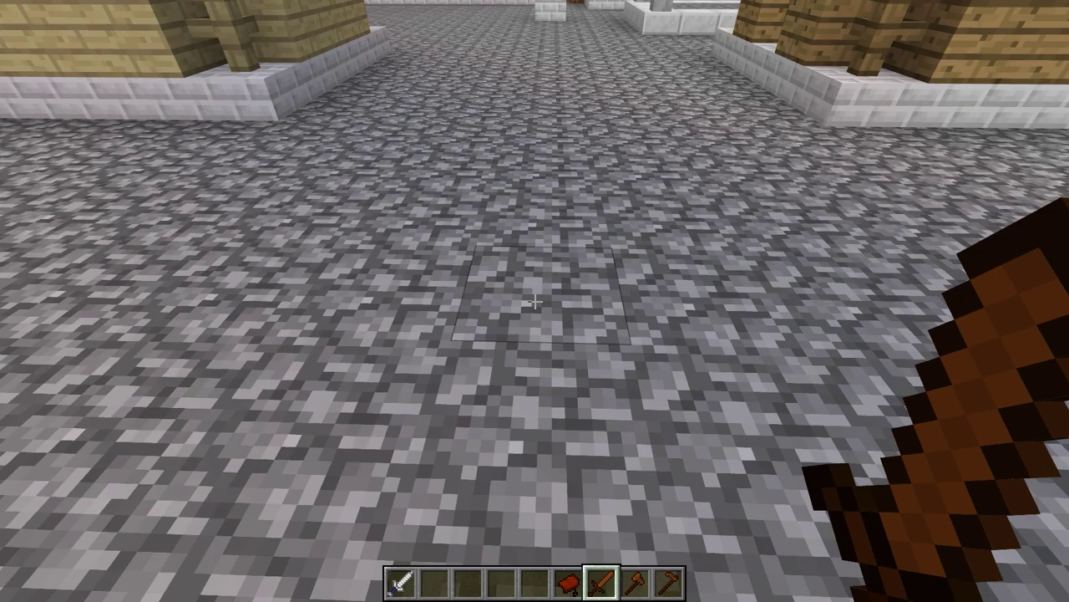
pyautogui.rightClick(535, 301)
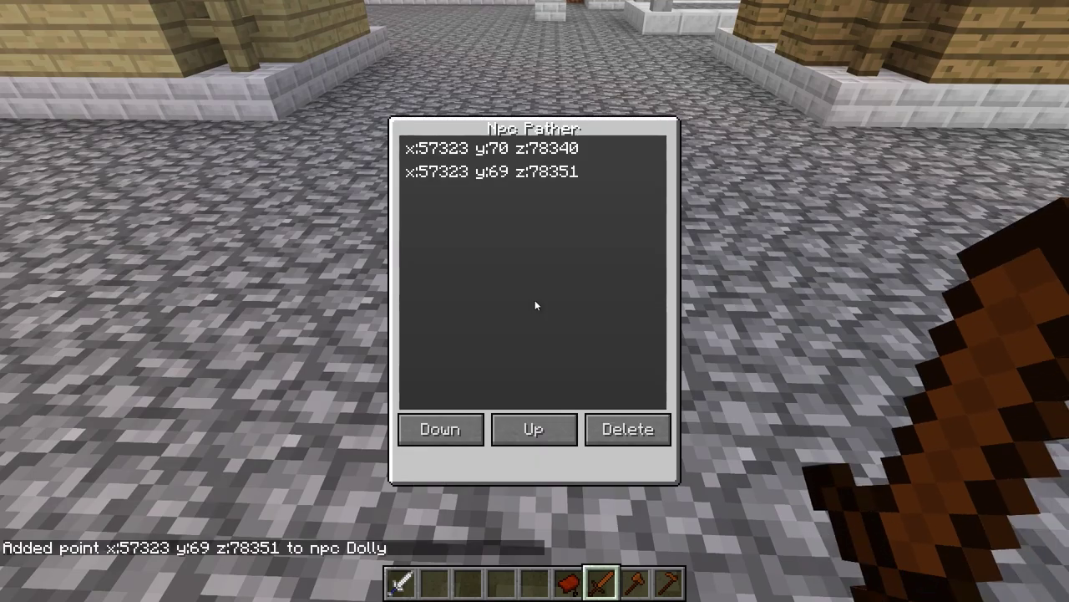
pyautogui.press('Escape')
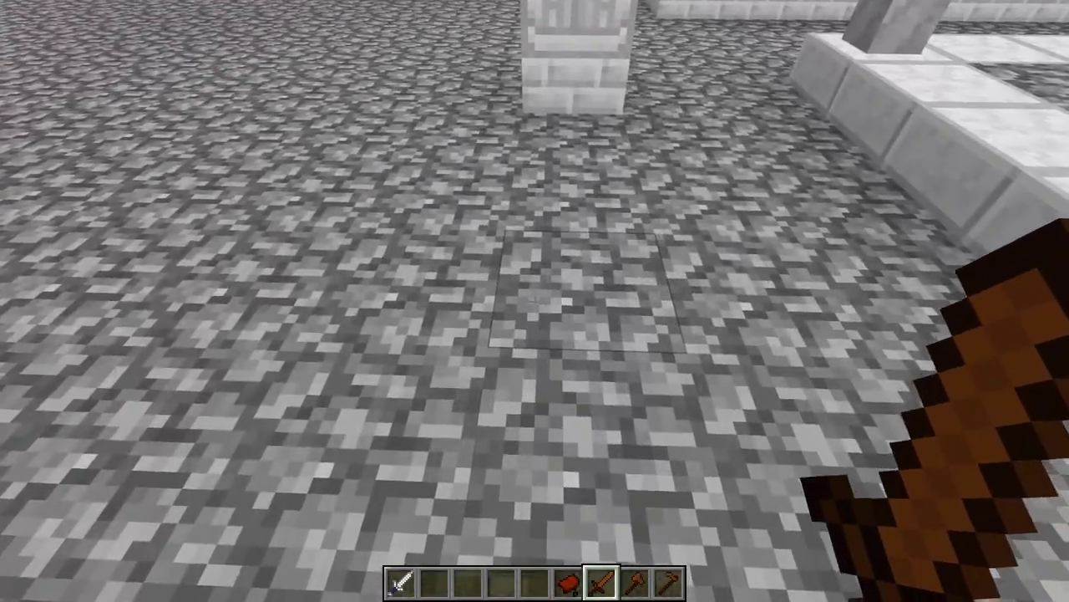
pyautogui.rightClick(535, 300)
pyautogui.press('Escape')
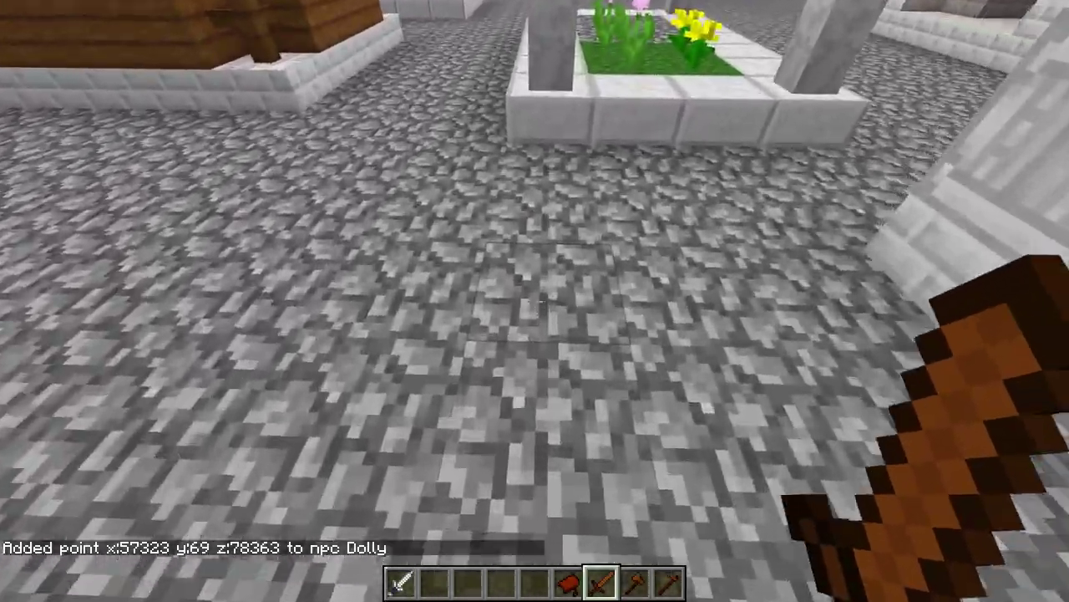
pyautogui.rightClick(535, 301)
pyautogui.press('Escape')
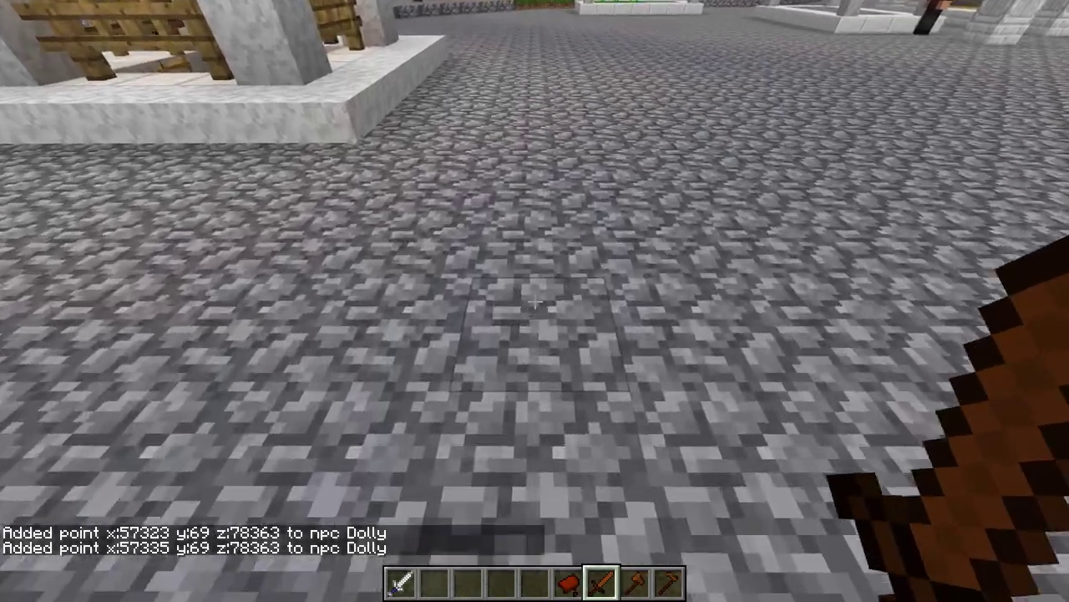
pyautogui.rightClick(535, 301)
pyautogui.press('Escape')
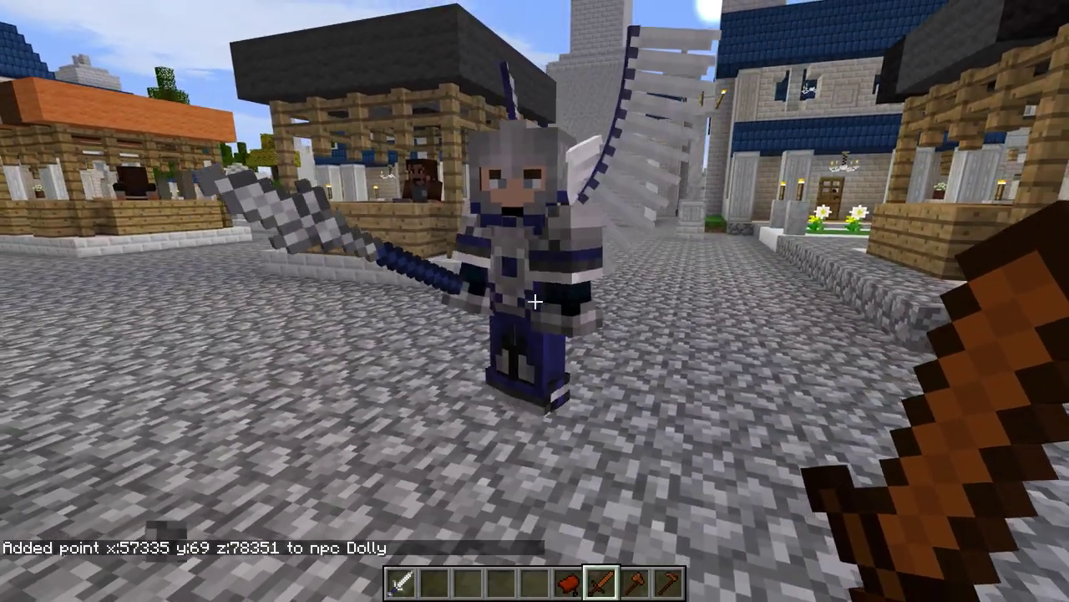
# Set Dolly's moving type to Moving Path in the soldier's AI movement settings, using the NPC wand.
pyautogui.press('9')
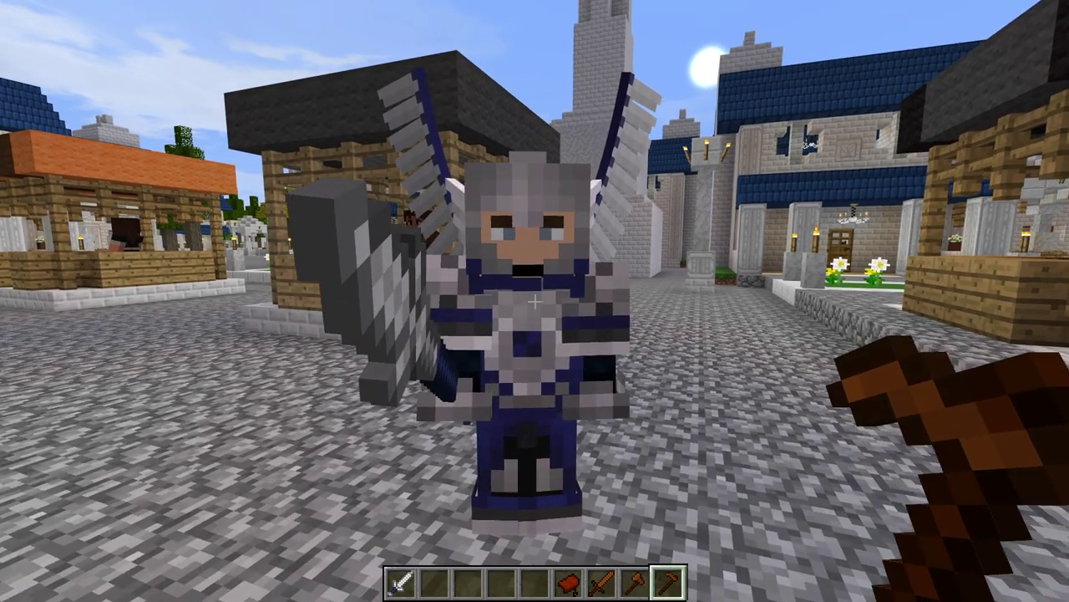
pyautogui.rightClick(535, 301)
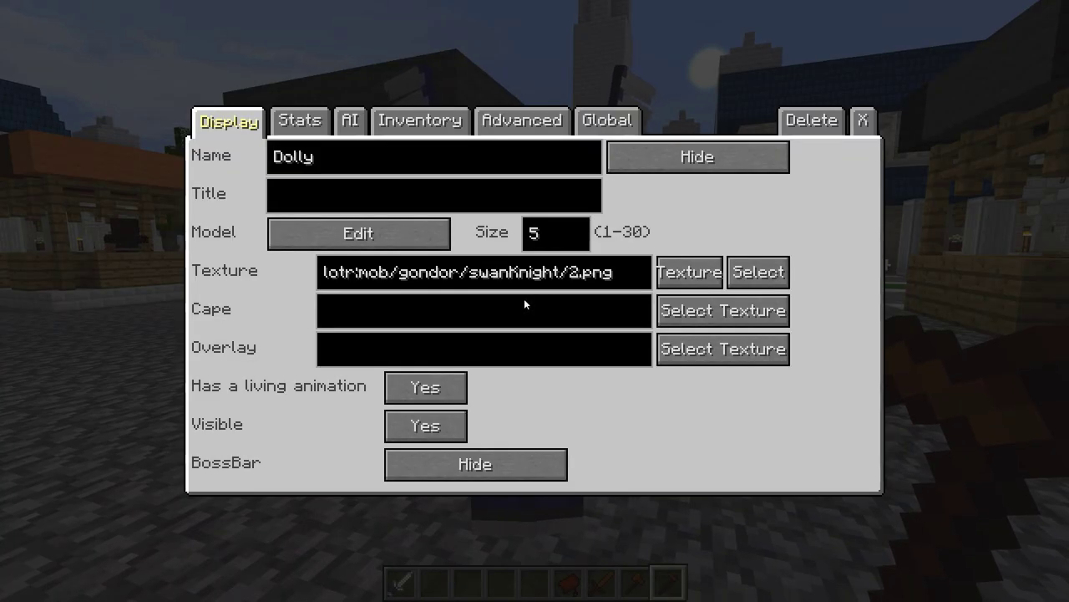
pyautogui.click(410, 120)
pyautogui.click(351, 120)
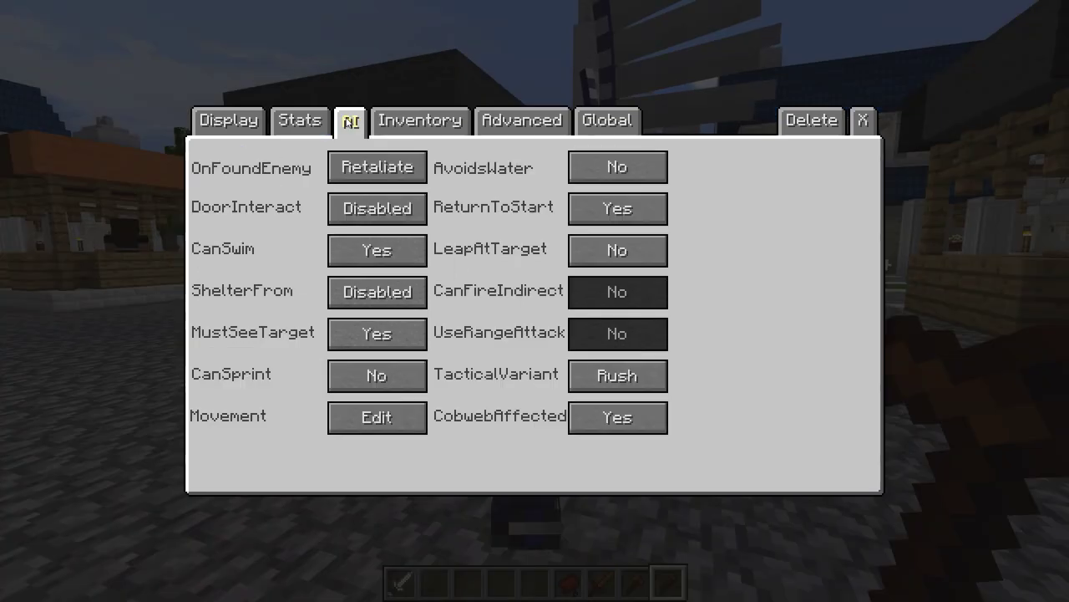
pyautogui.click(373, 418)
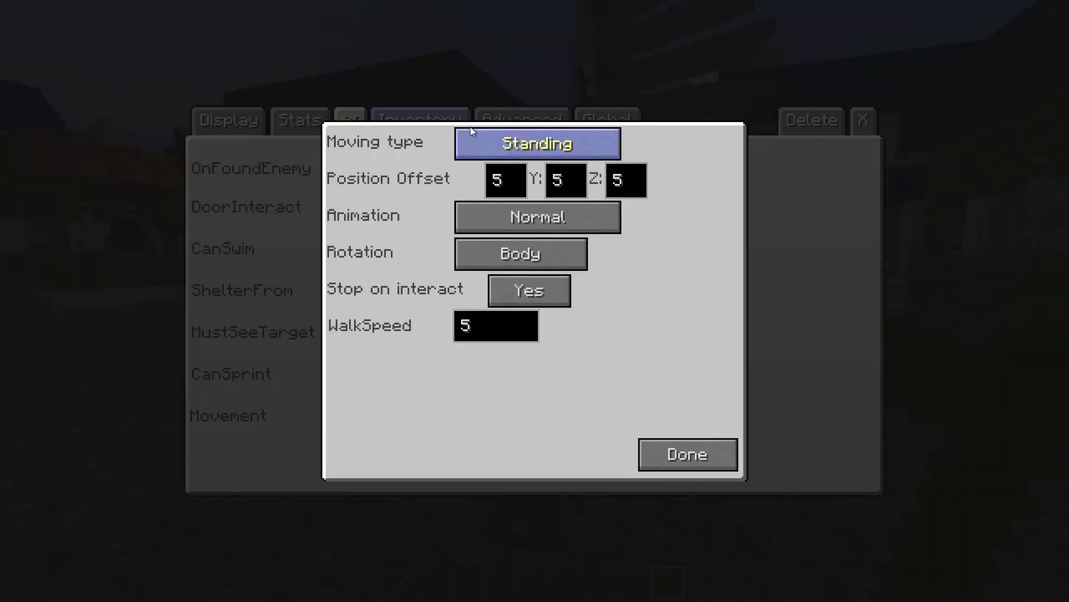
pyautogui.click(538, 149)
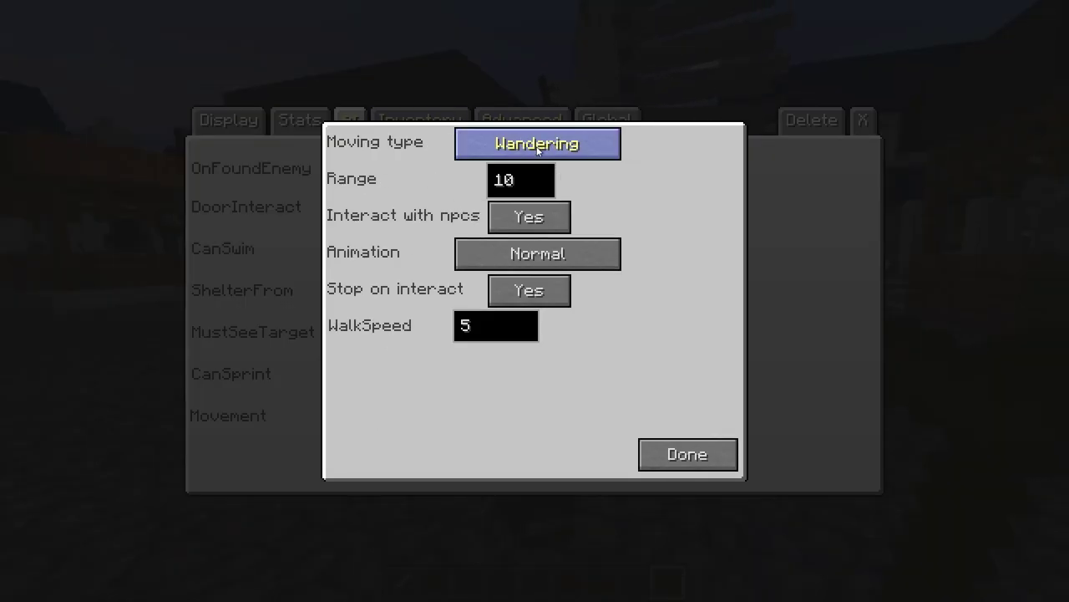
pyautogui.click(538, 149)
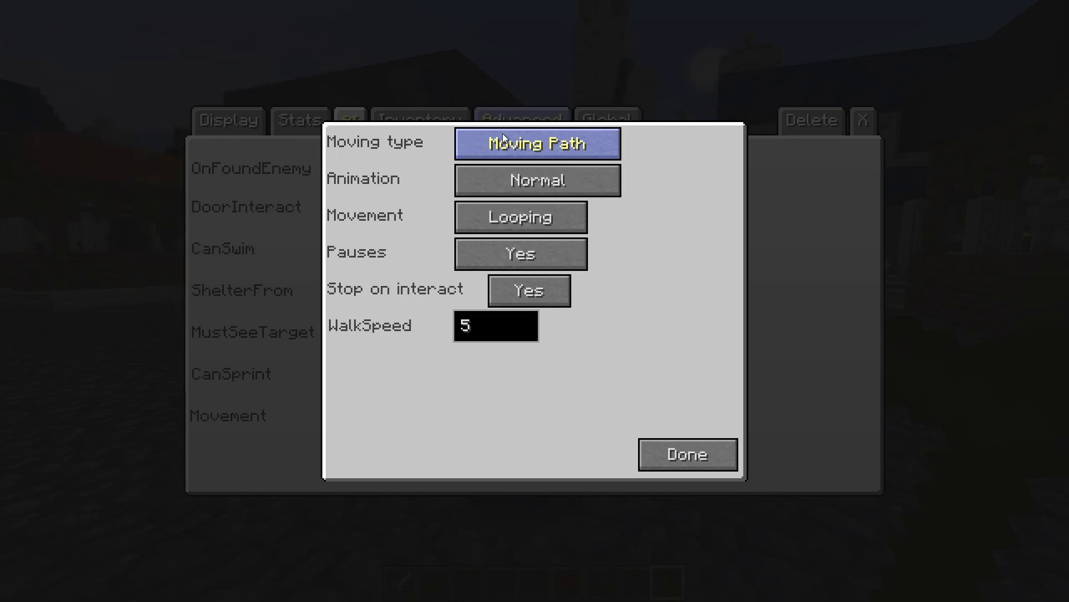
# Cycle through Dolly's available animation options, including Aiming, back to Normal, and close the movement settings.
pyautogui.click(505, 184)
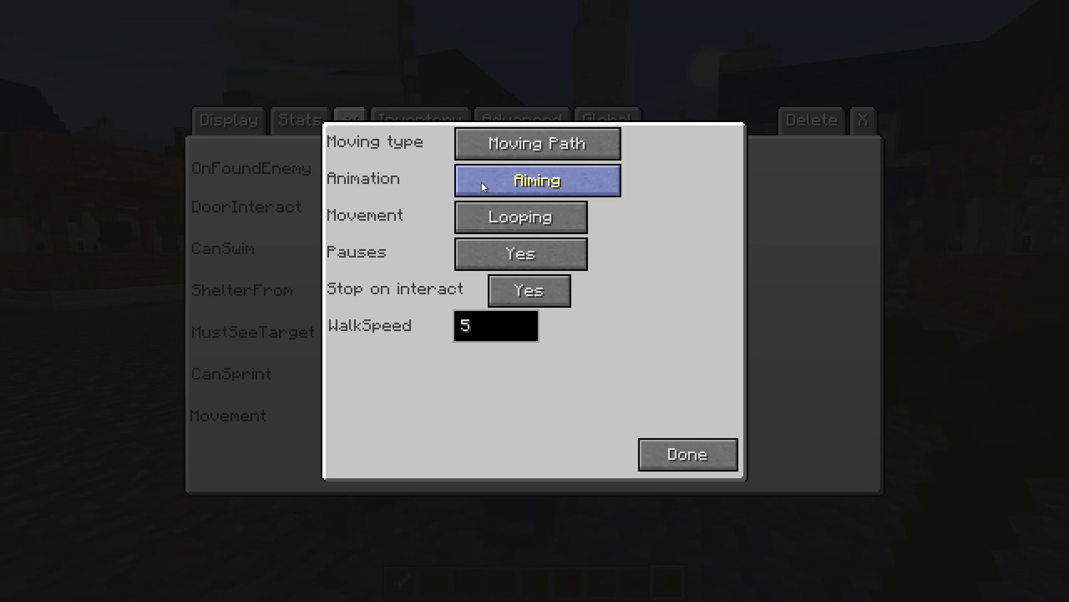
pyautogui.click(481, 181)
pyautogui.click(482, 181)
pyautogui.click(482, 181)
pyautogui.click(483, 182)
pyautogui.click(484, 183)
pyautogui.click(487, 184)
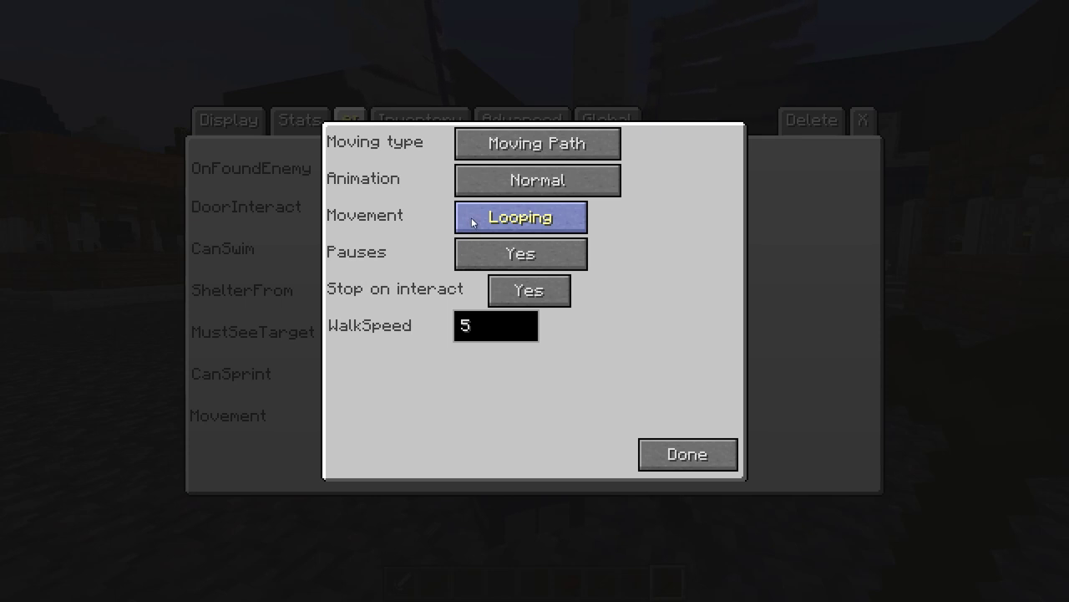
pyautogui.press('Escape')
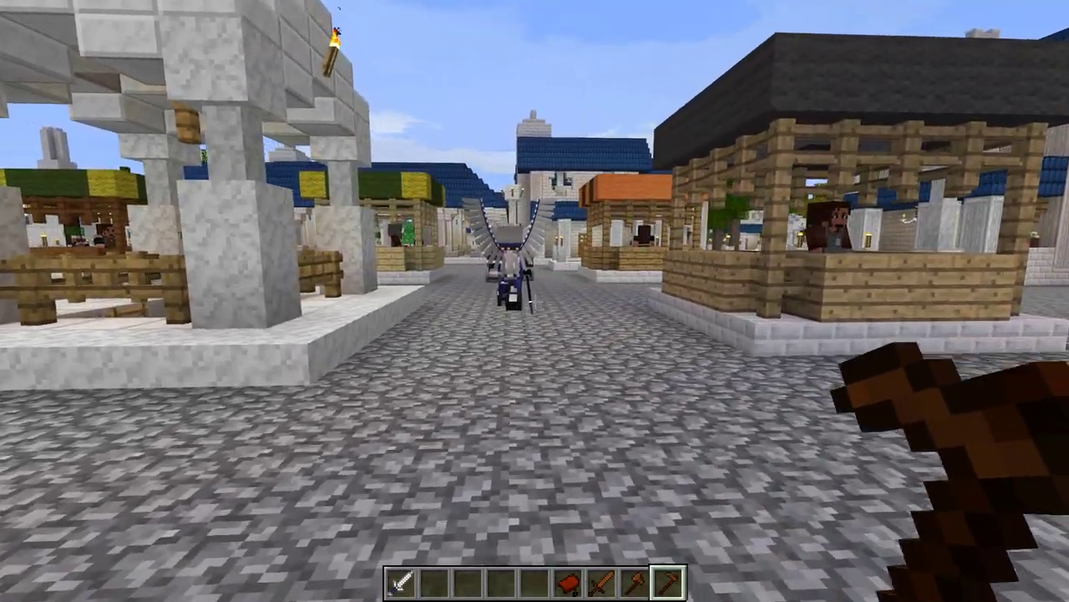
# Follow Dolly around the market stalls to examine how the soldier walks the looping path.
pyautogui.press('w')
pyautogui.press('w')
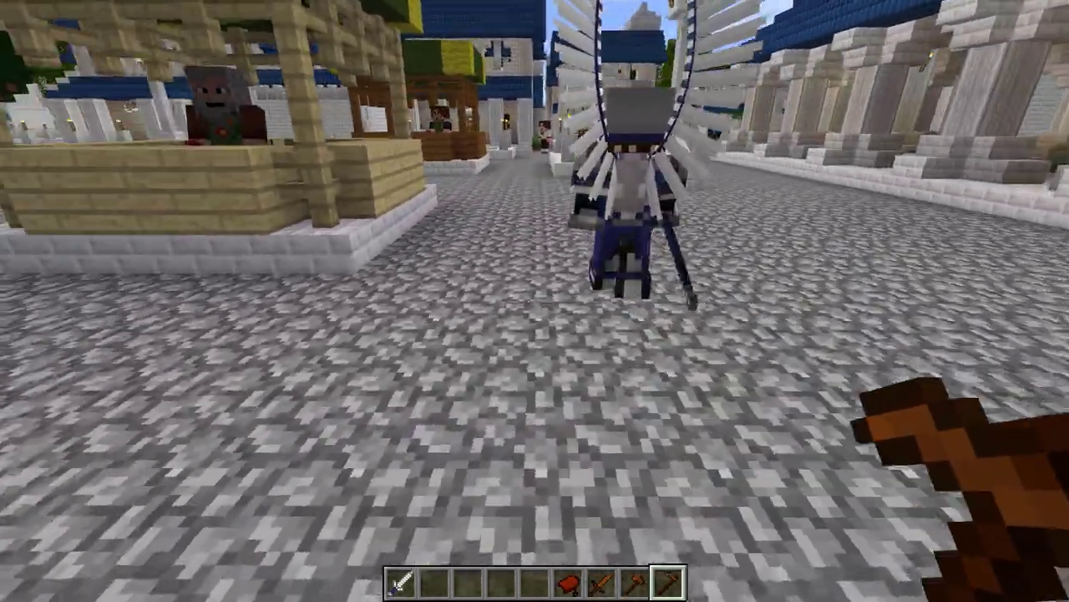
pyautogui.press('w')
pyautogui.press('w')
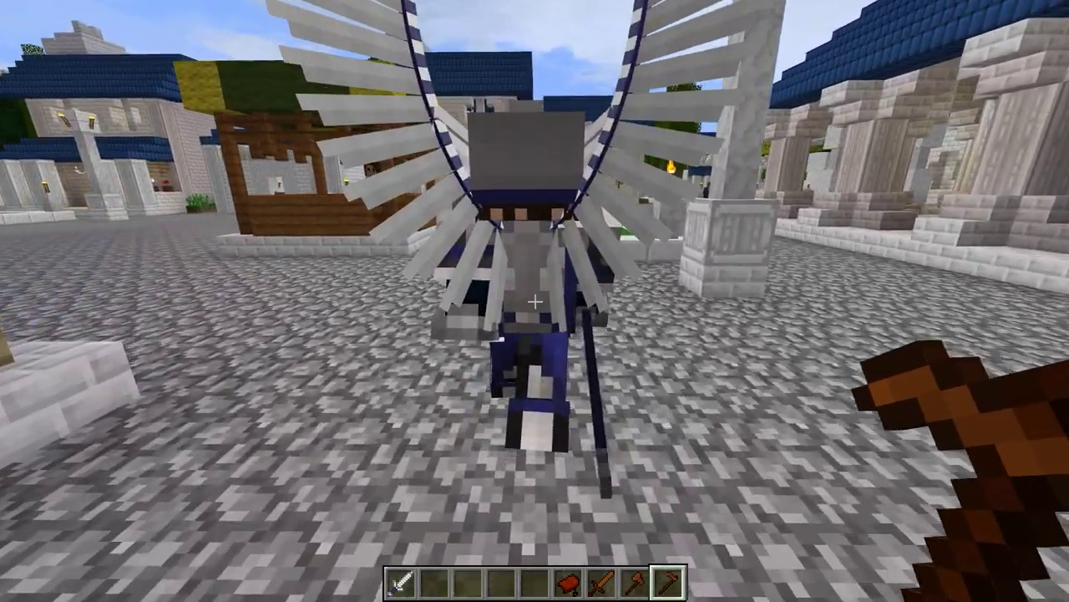
pyautogui.press('w')
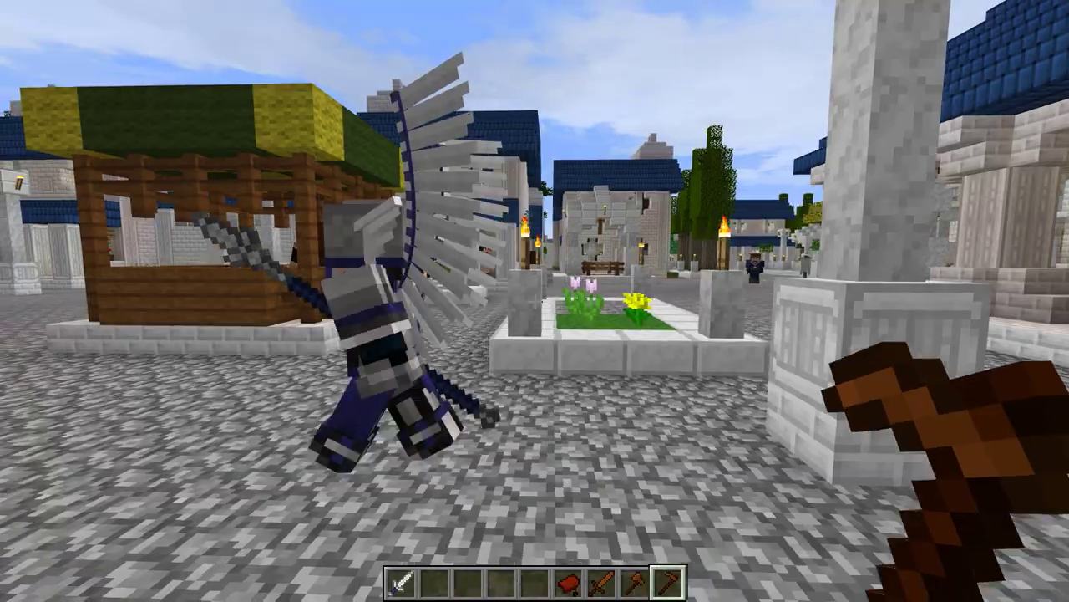
pyautogui.press('w')
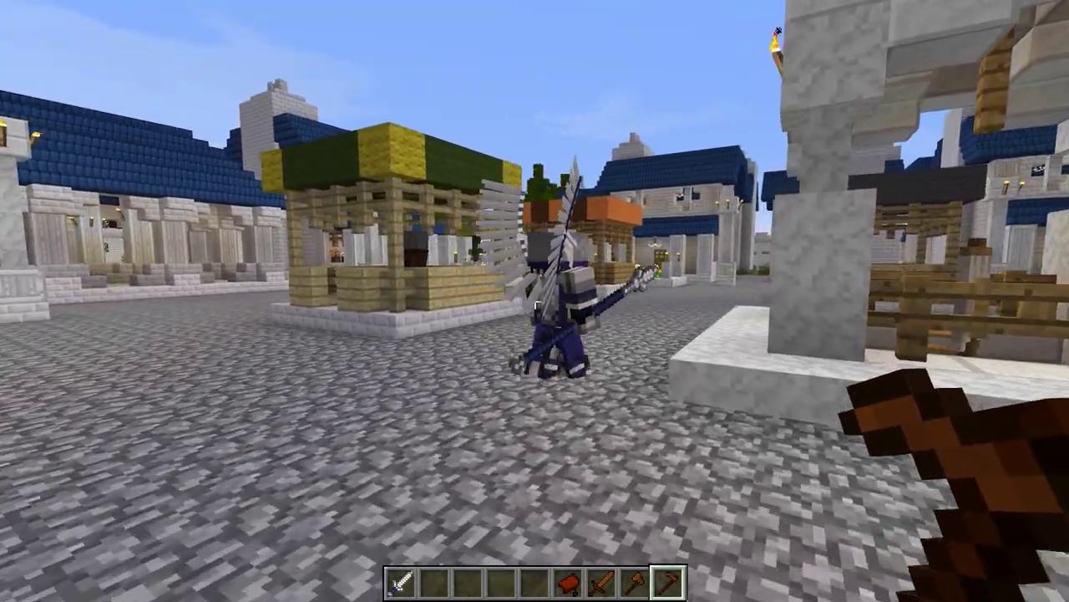
pyautogui.press('w')
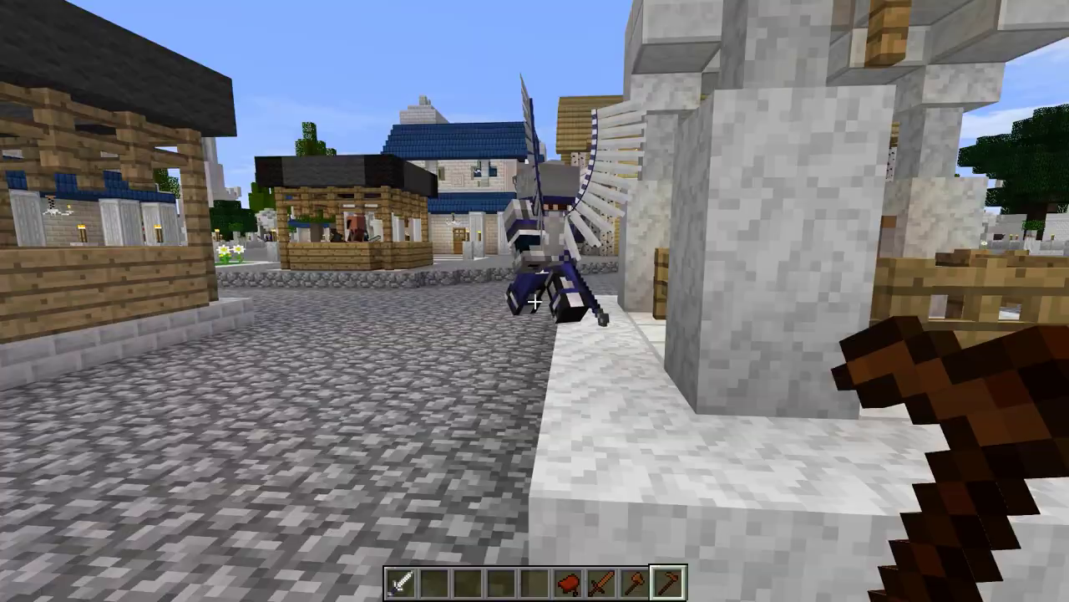
pyautogui.press('a')
pyautogui.press('w')
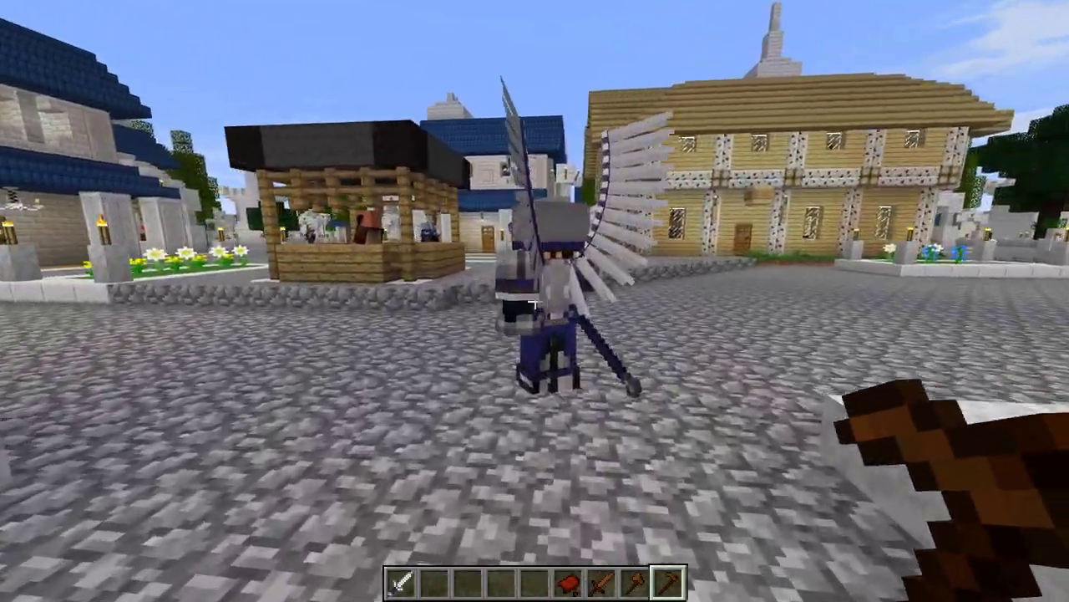
pyautogui.press('s')
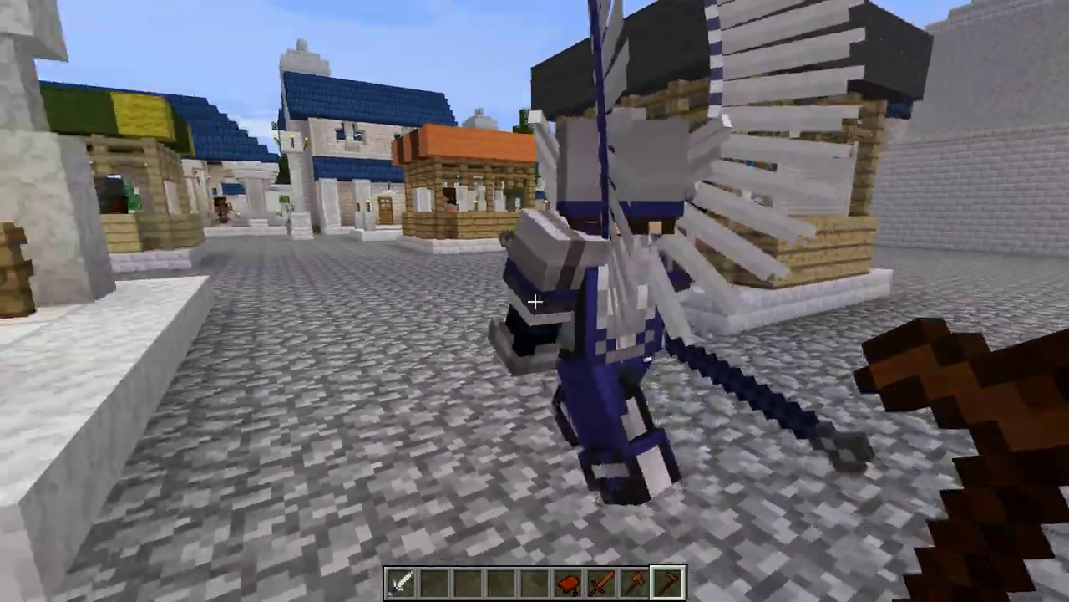
pyautogui.press('w')
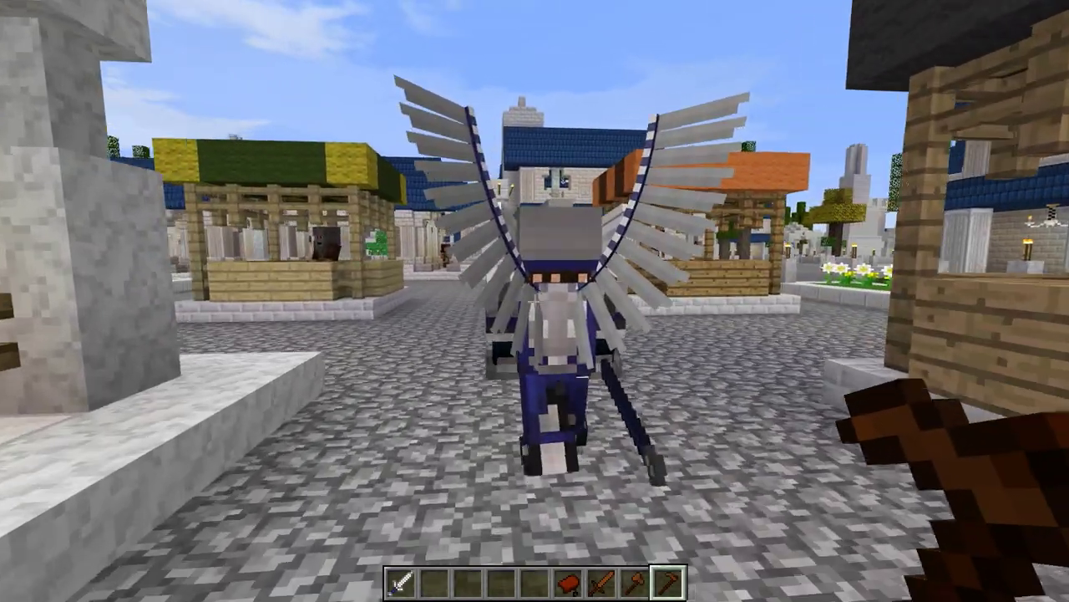
# Set Dolly's path movement to Backtracking in the AI movement settings and close the NPC editor.
pyautogui.rightClick(535, 301)
pyautogui.click(358, 126)
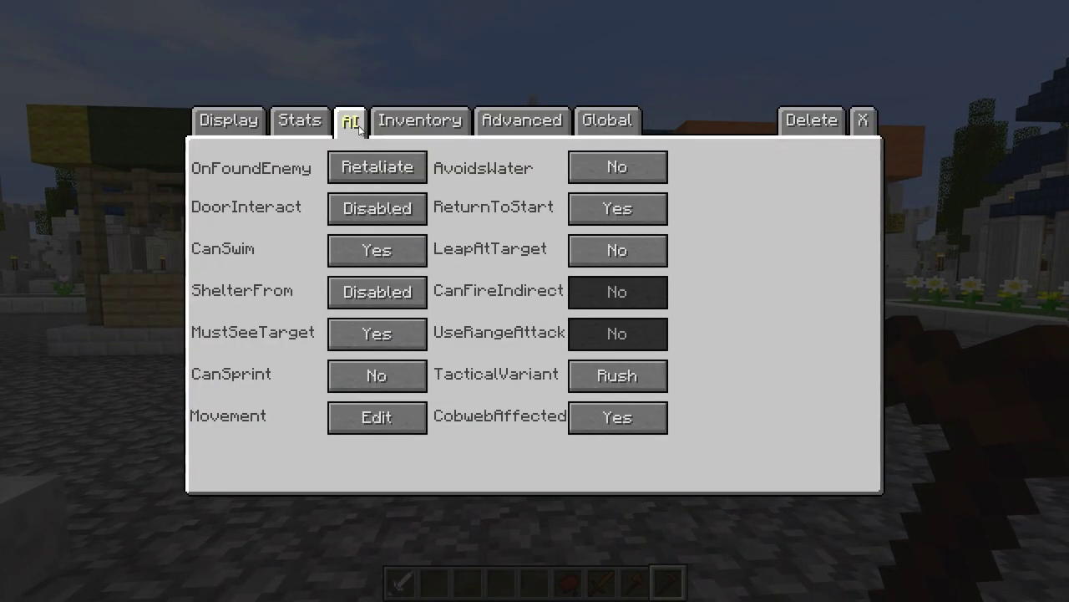
pyautogui.click(355, 426)
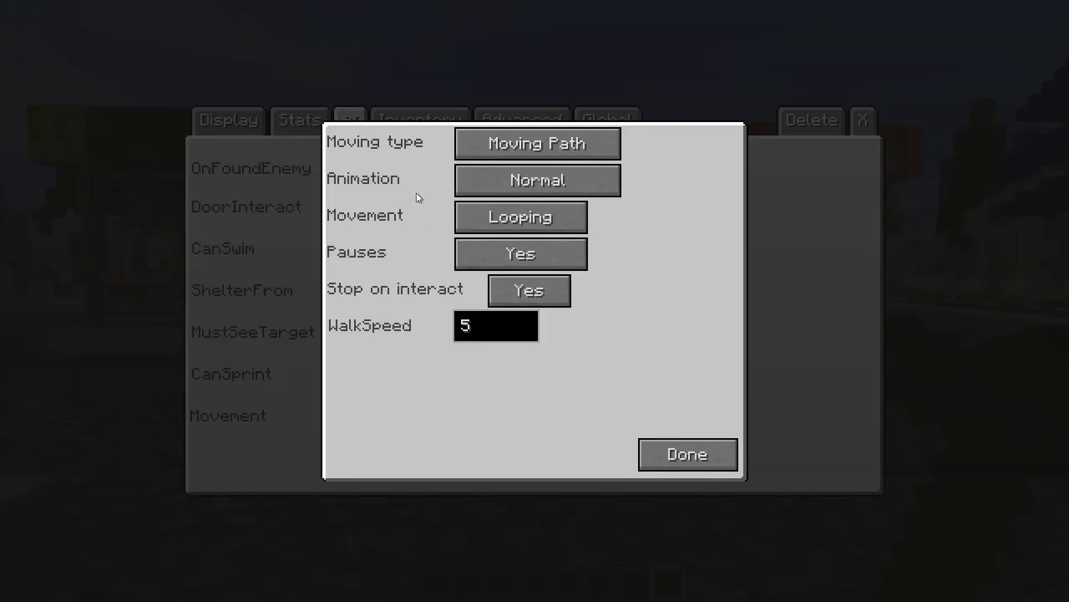
pyautogui.click(682, 462)
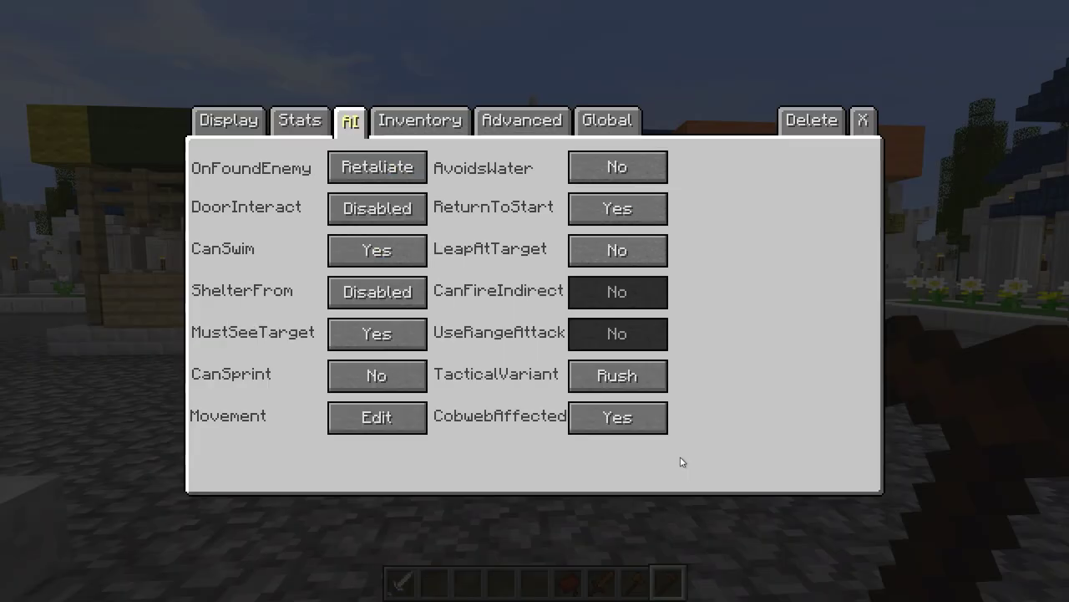
pyautogui.click(863, 120)
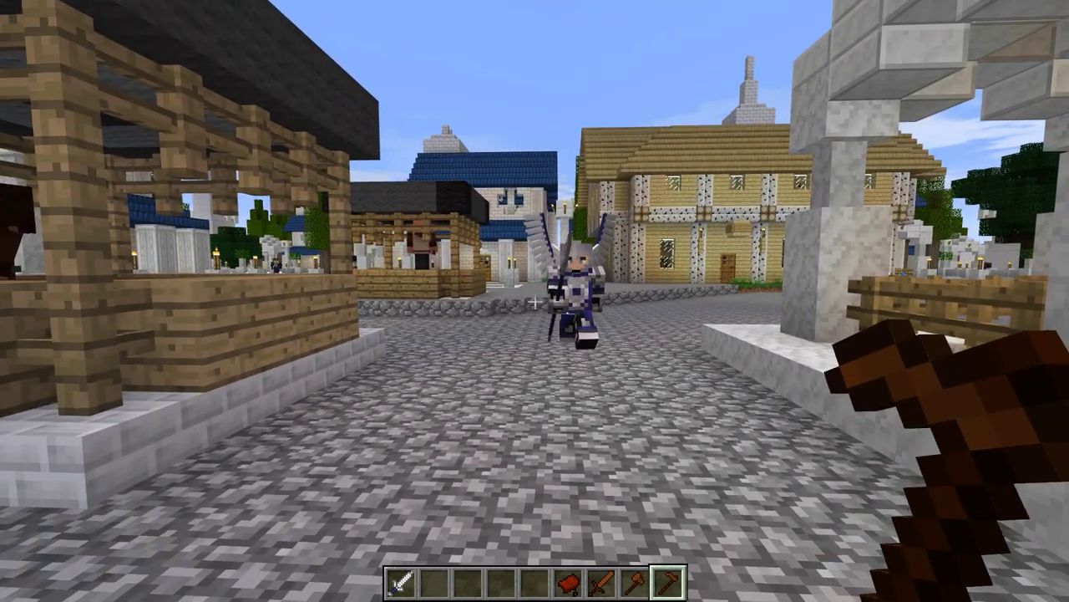
# Follow Dolly between the green and orange stalls to examine the backtracking route and the stops at path points.
pyautogui.press('a')
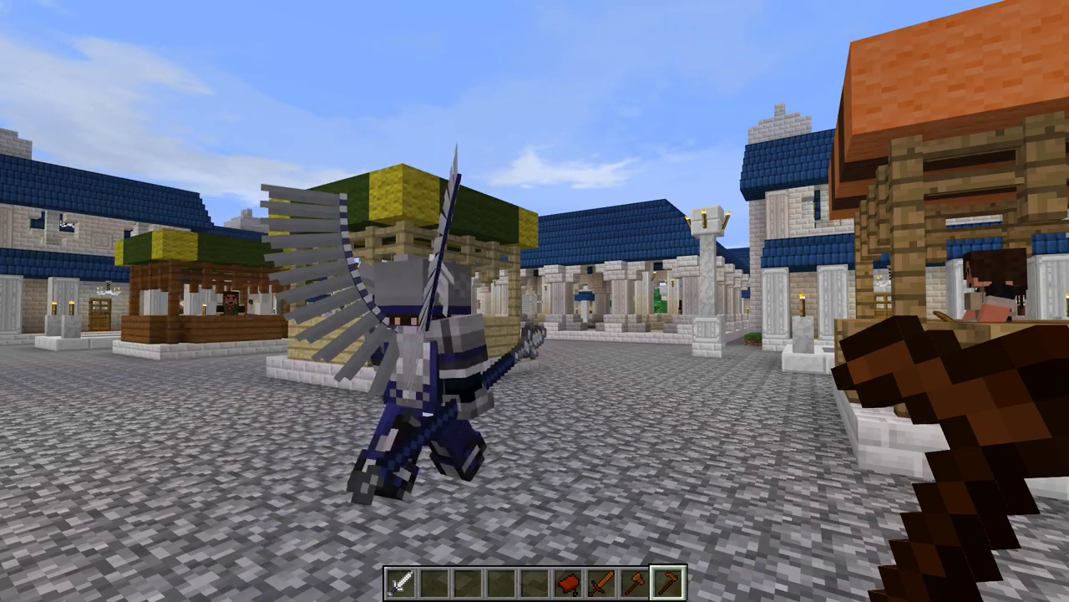
pyautogui.press('a')
pyautogui.press('w')
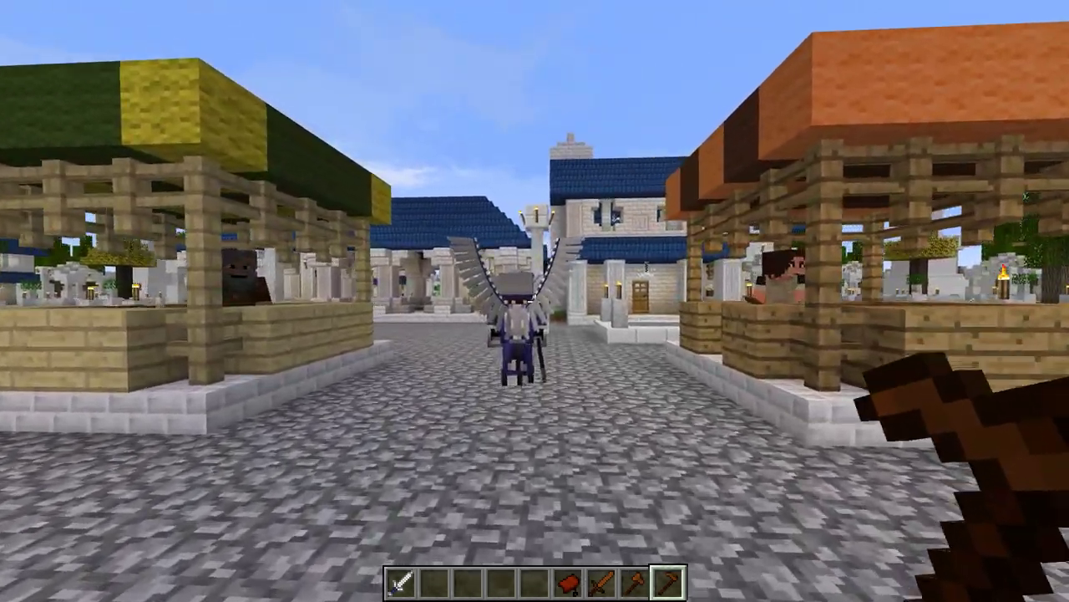
pyautogui.press('w')
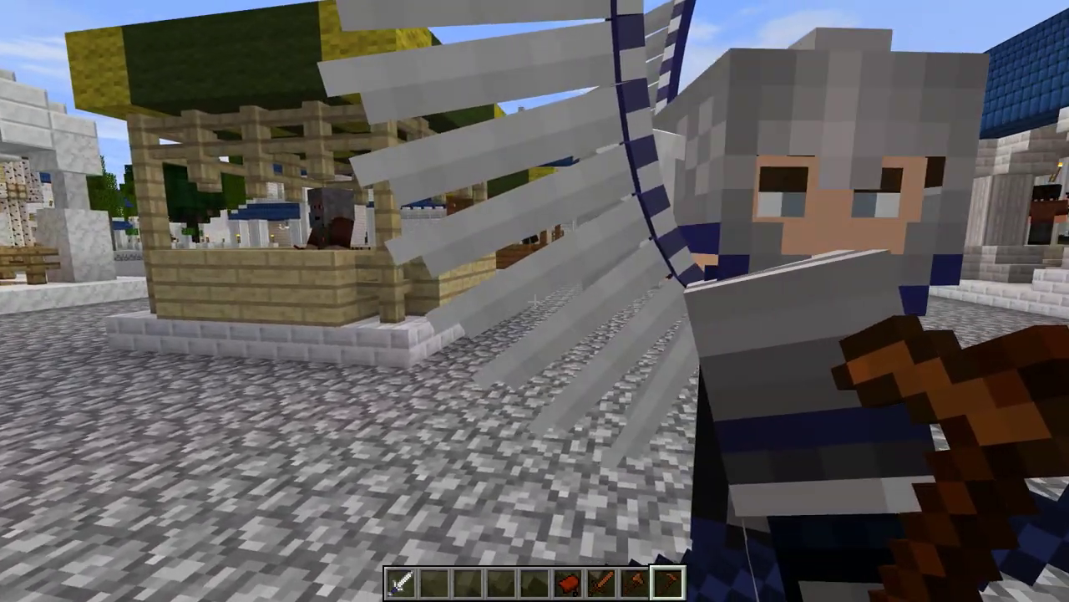
pyautogui.press('s')
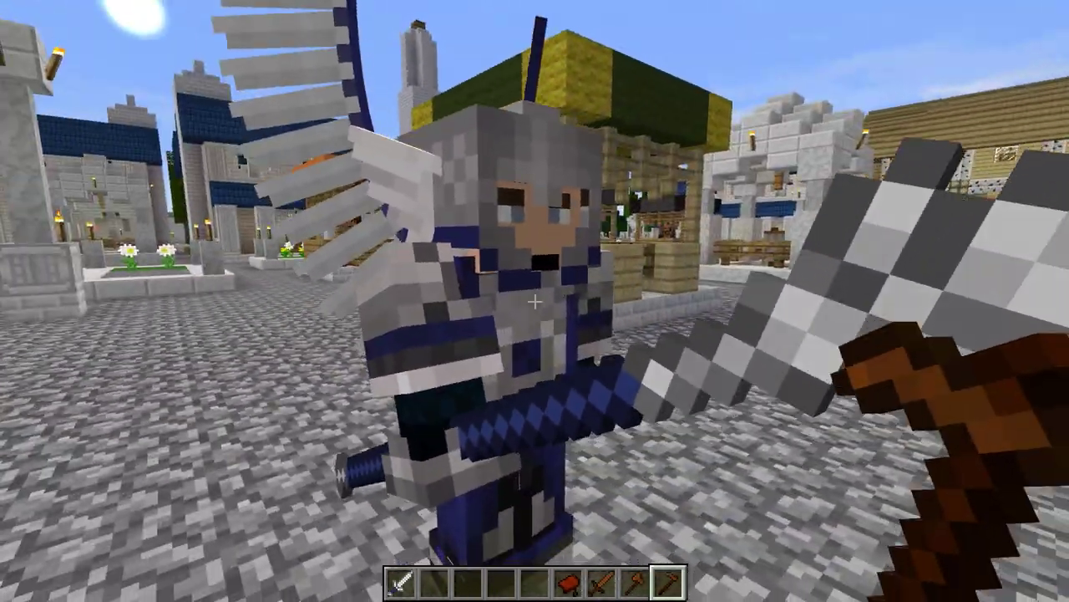
pyautogui.press('w')
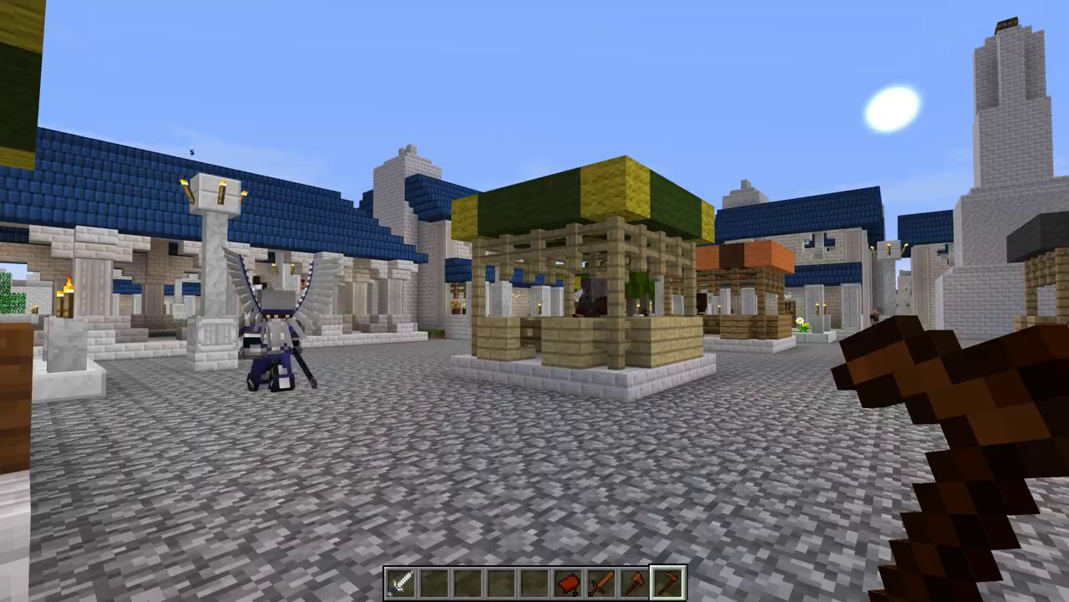
pyautogui.press('w')
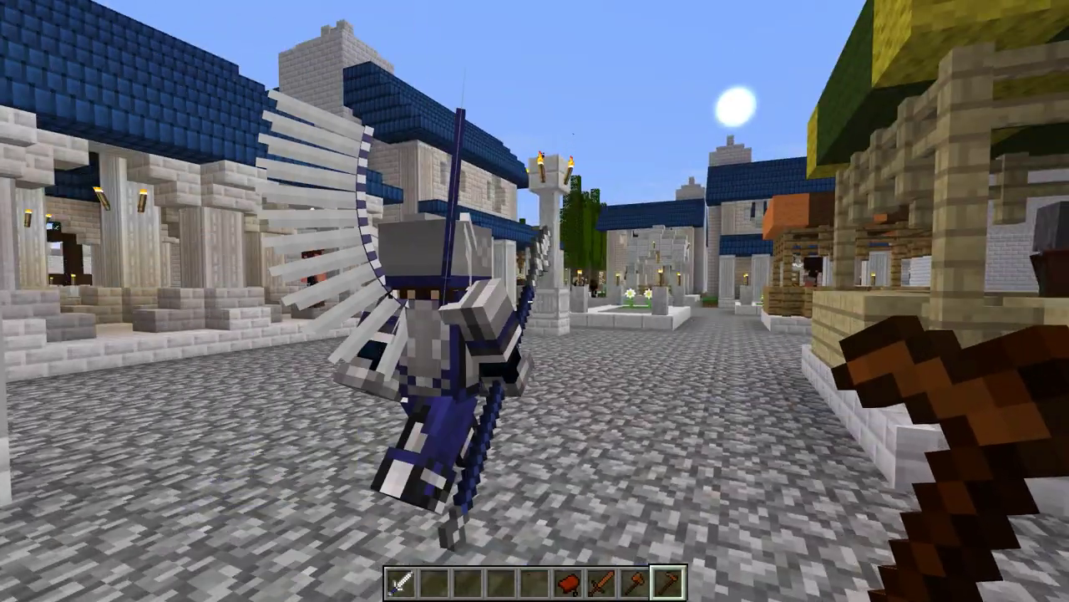
pyautogui.press('w')
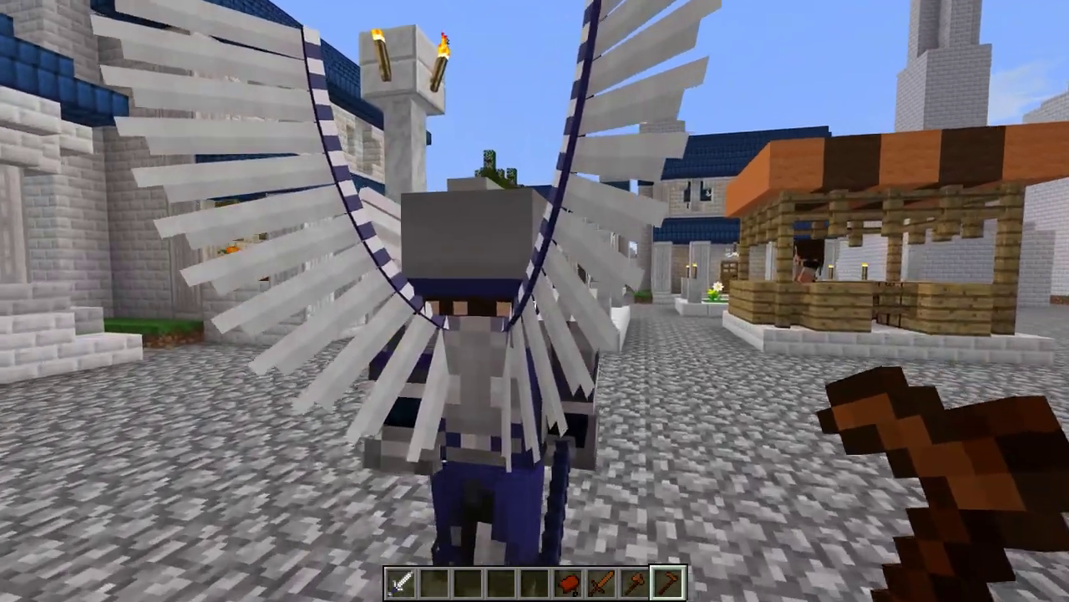
# Set Pauses to No in Dolly's movement settings and close the NPC editor.
pyautogui.rightClick(534, 301)
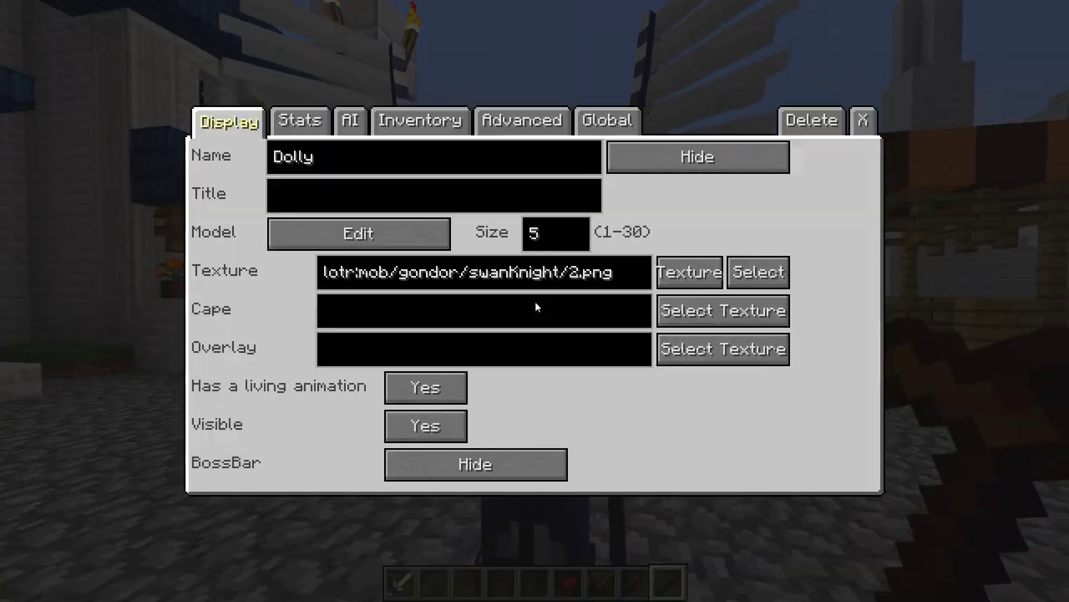
pyautogui.click(349, 122)
pyautogui.click(370, 415)
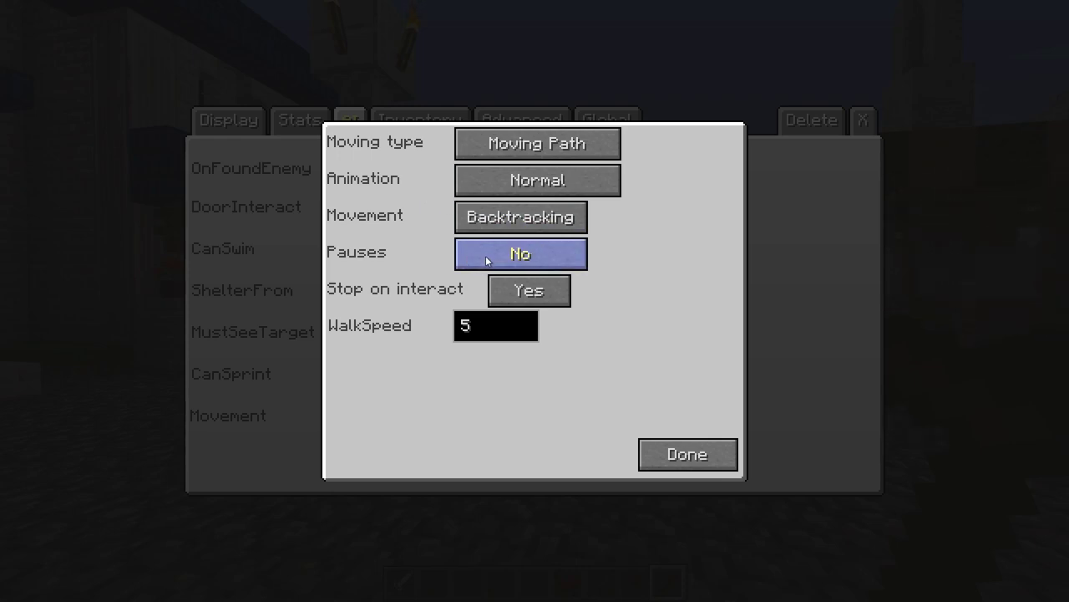
pyautogui.click(646, 454)
pyautogui.click(864, 119)
# Follow Dolly through the market square to examine the path movement without pauses.
pyautogui.press('w')
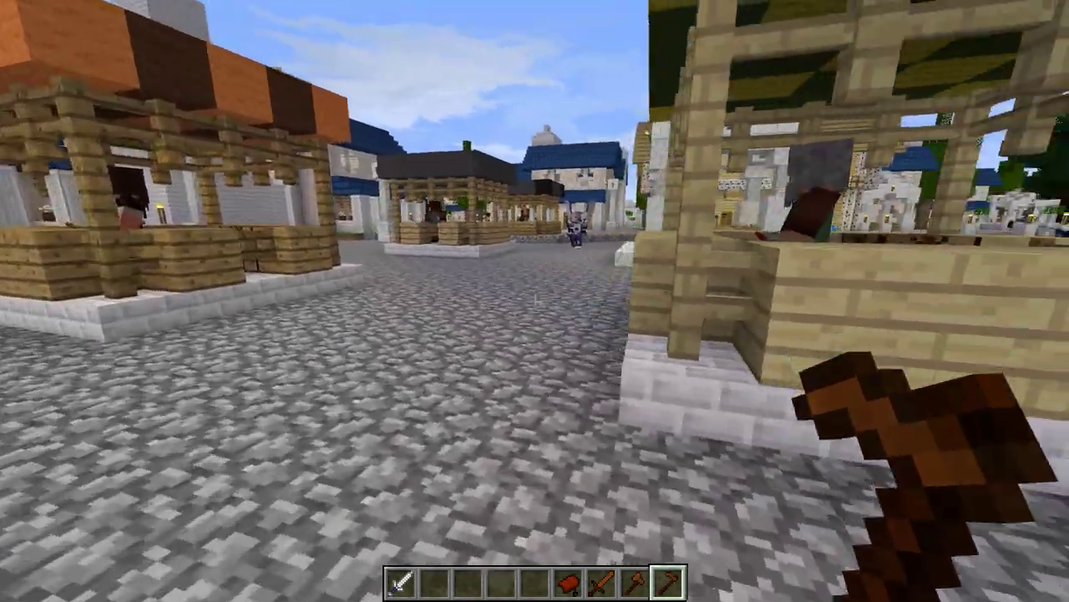
pyautogui.press('w')
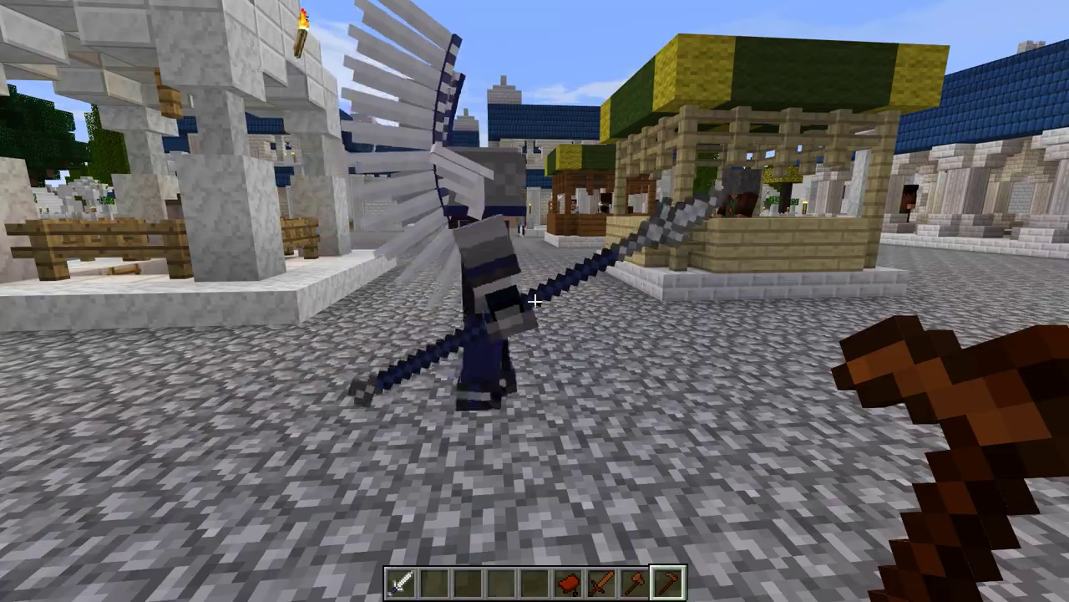
pyautogui.press('w')
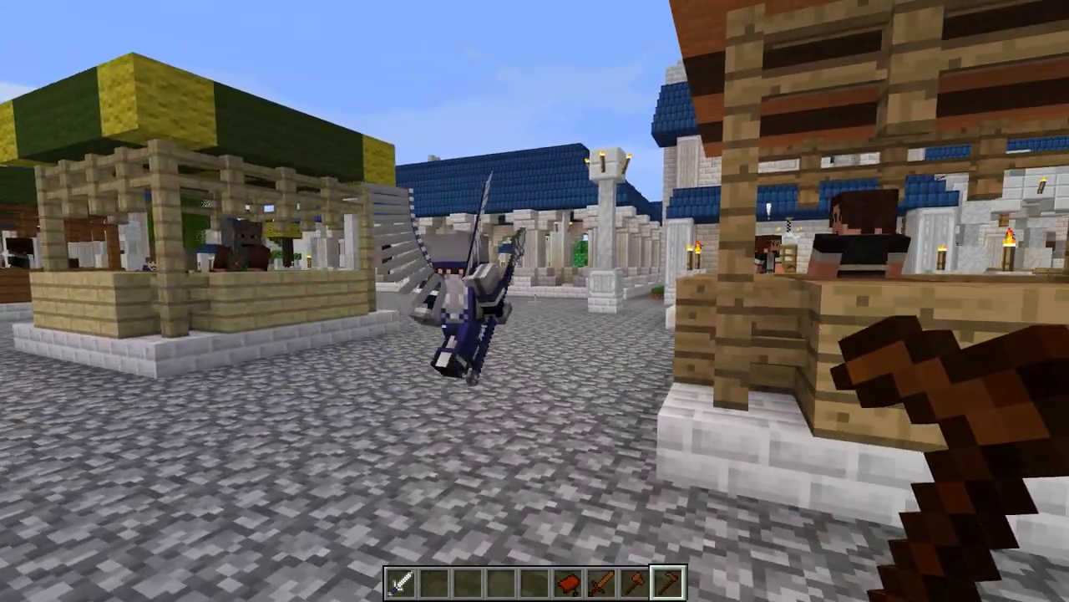
pyautogui.press('w')
pyautogui.press('w')
pyautogui.press('d')
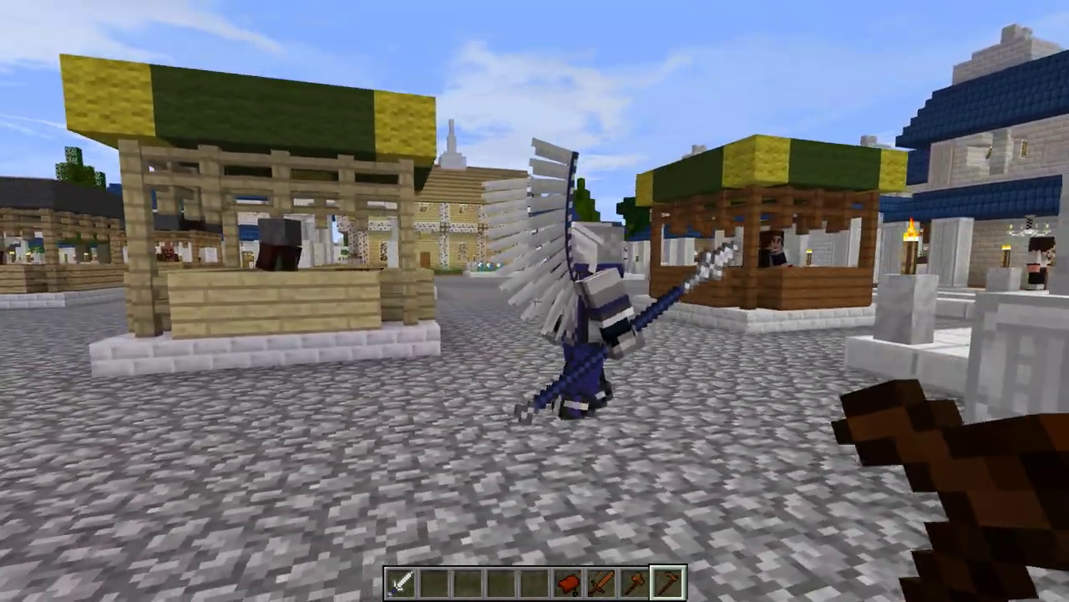
pyautogui.press('w')
pyautogui.press('w')
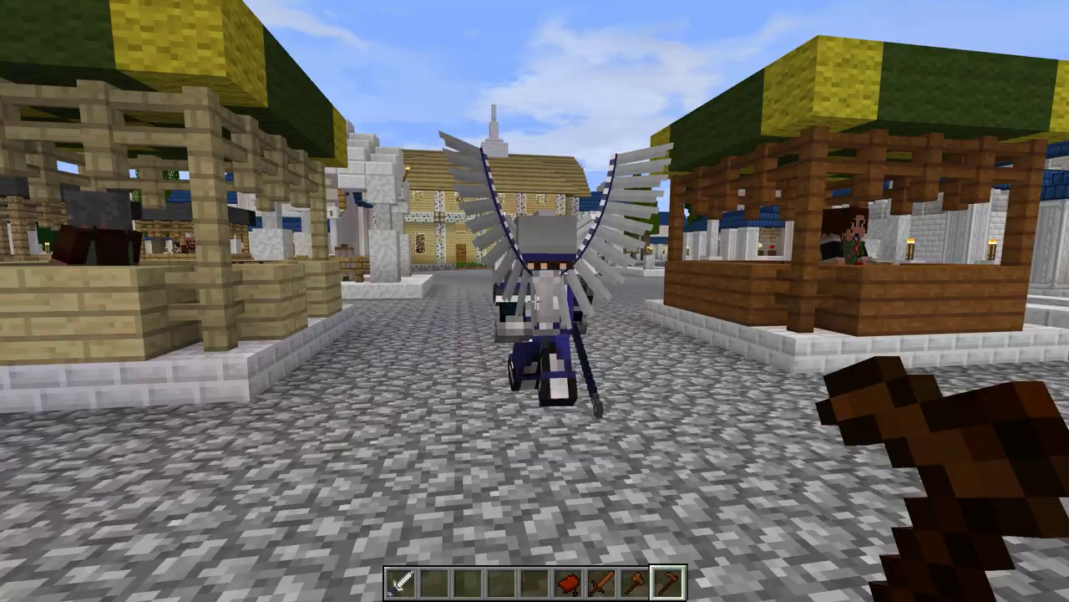
# Follow Dolly between the market stalls and open the path point list with the Npc Pather to examine its points.
pyautogui.press('w')
pyautogui.press('d')
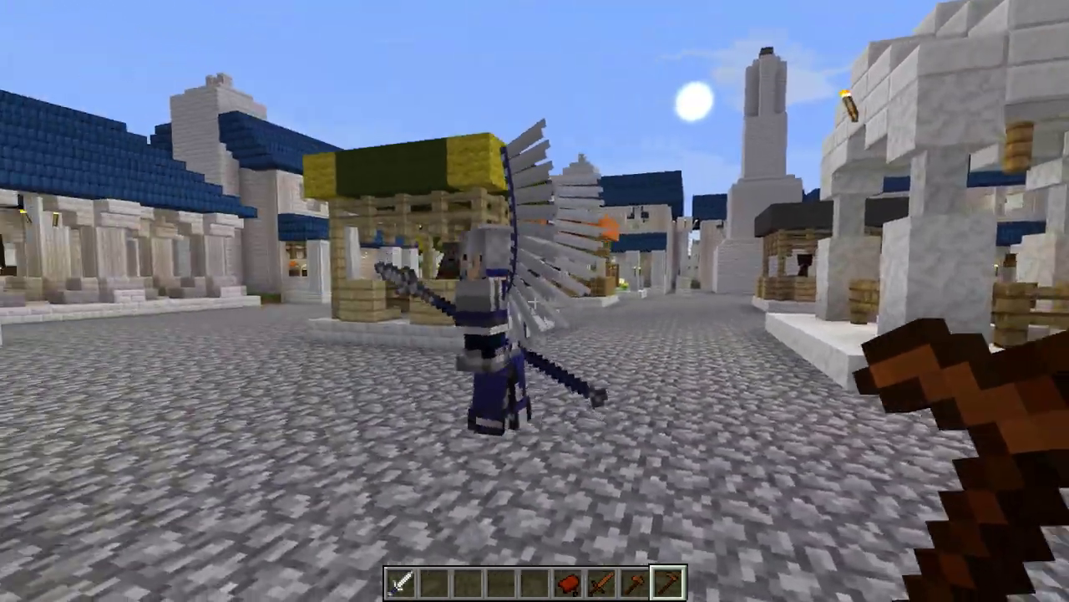
pyautogui.press('6')
pyautogui.press('7')
pyautogui.press('w')
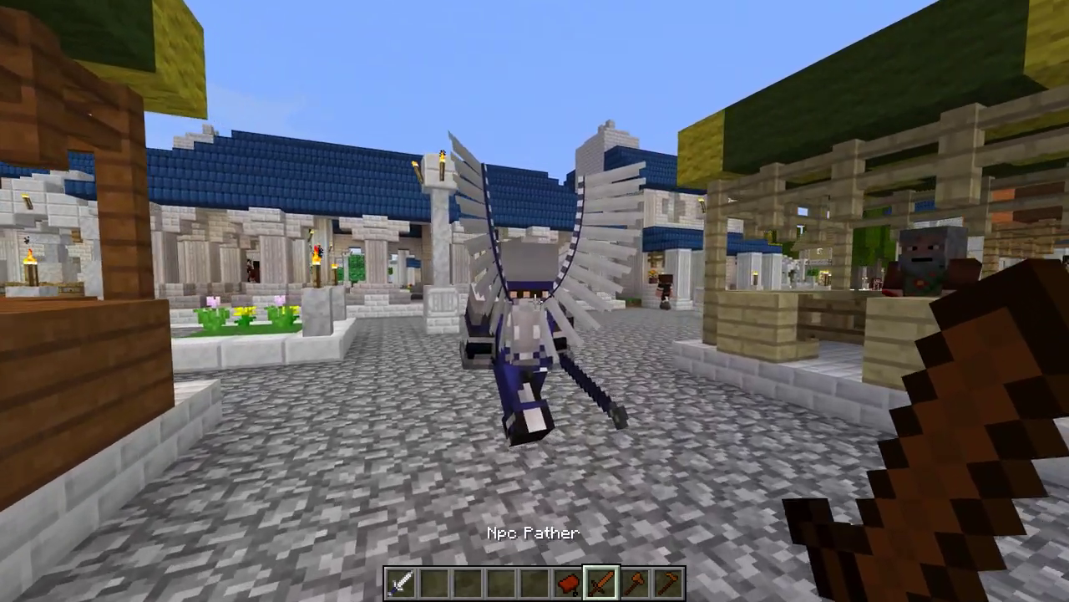
pyautogui.rightClick(534, 301)
pyautogui.click(466, 148)
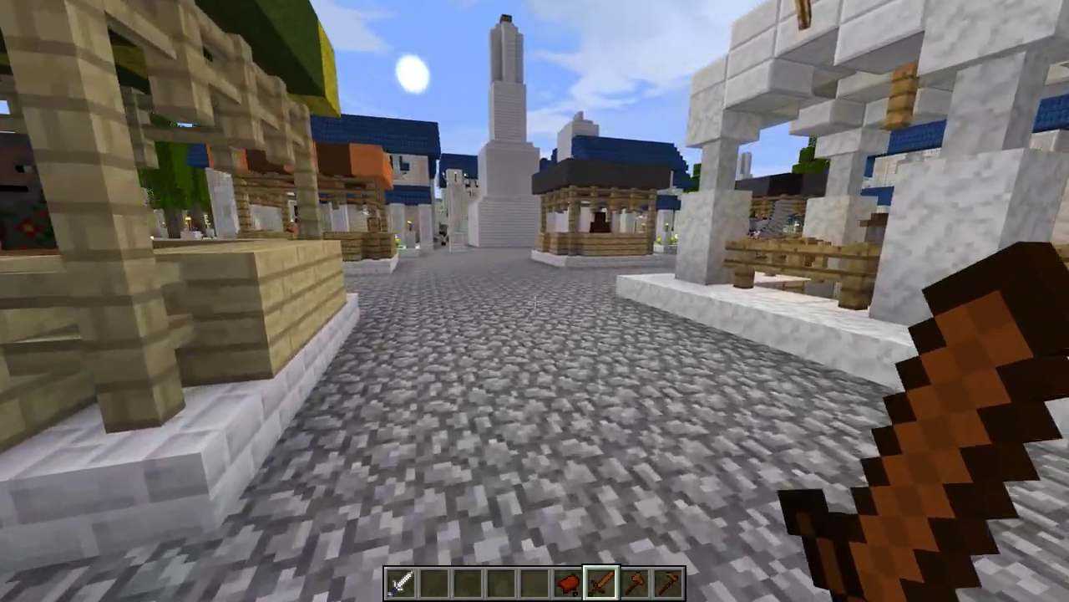
pyautogui.press('w')
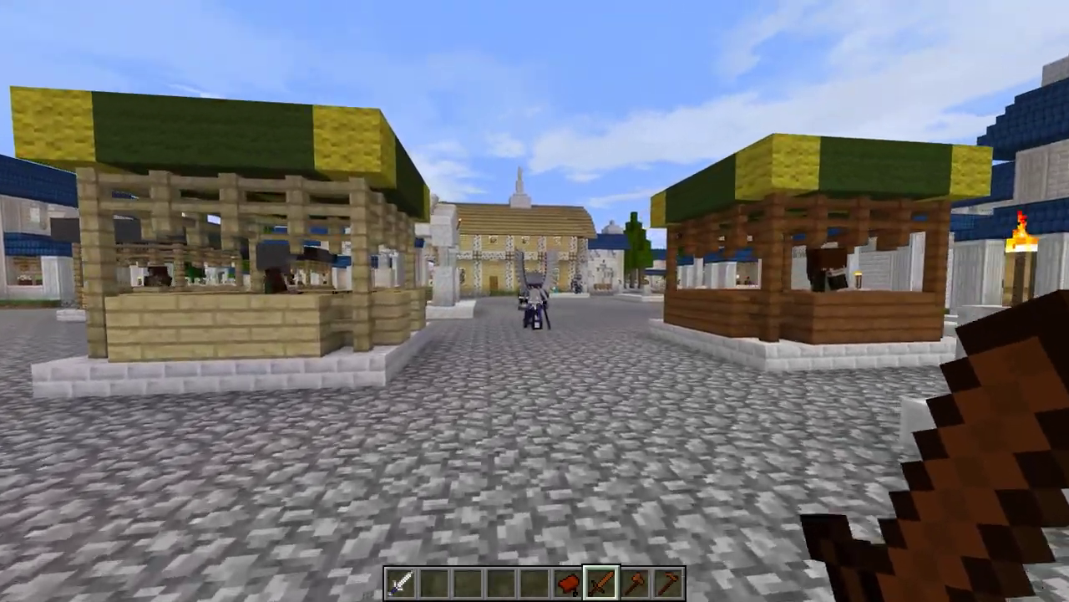
# Spawn three copies of the saved Dolly-Dol Amroth Soldier clone side by side near the flowerbed in front of the yellow house.
pyautogui.press('w')
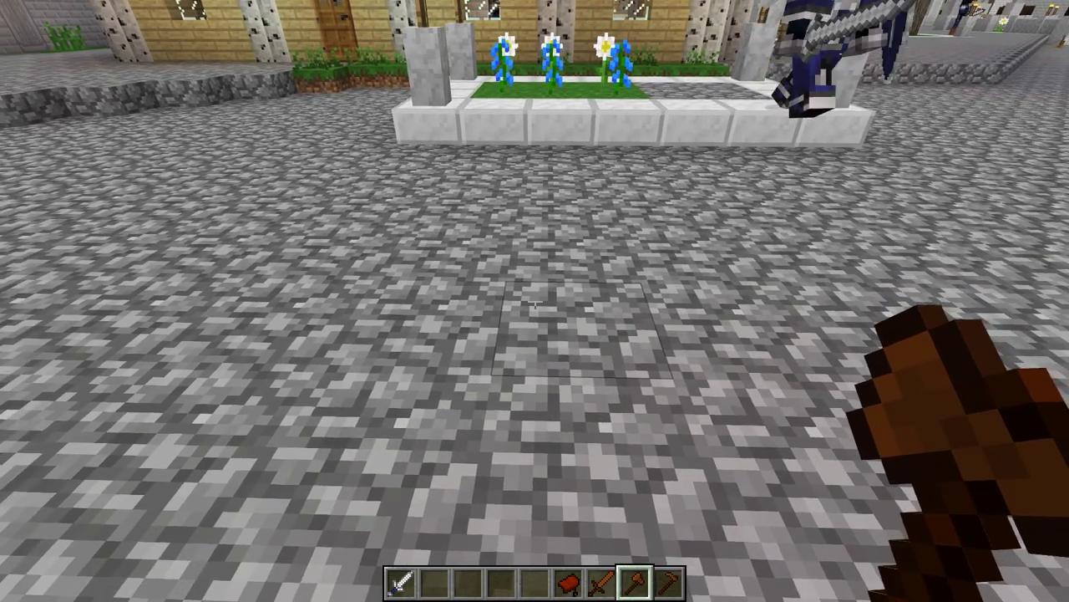
pyautogui.rightClick(535, 301)
pyautogui.click(628, 164)
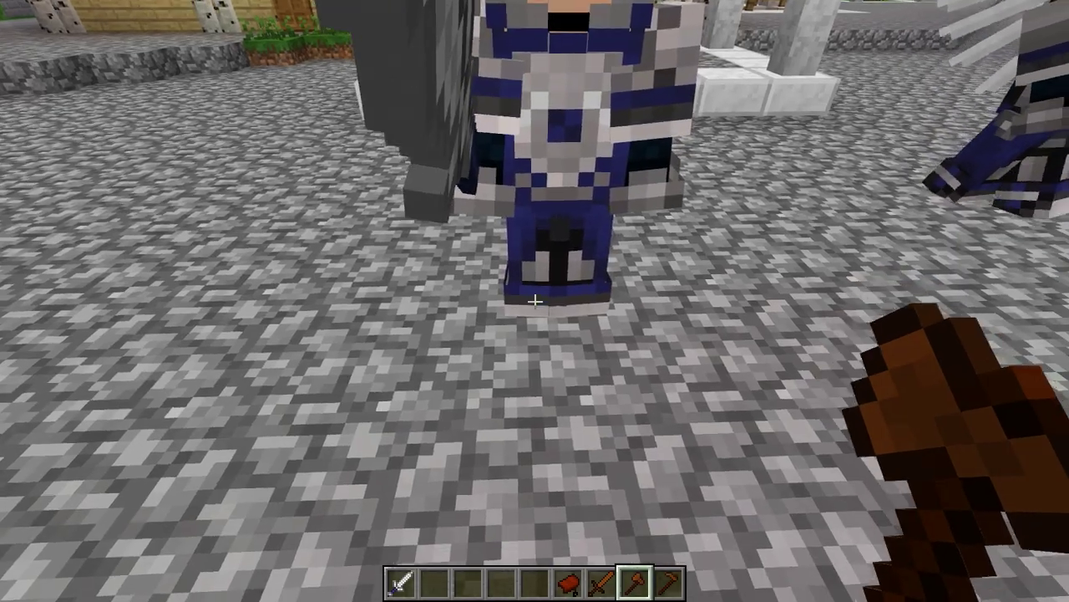
pyautogui.rightClick(534, 301)
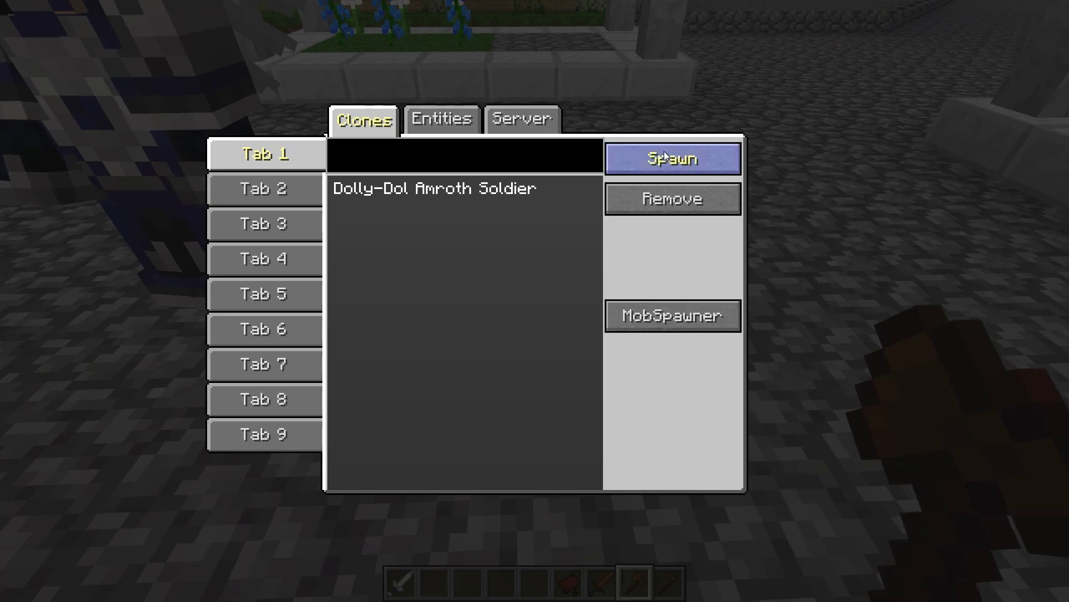
pyautogui.click(524, 194)
pyautogui.press('Escape')
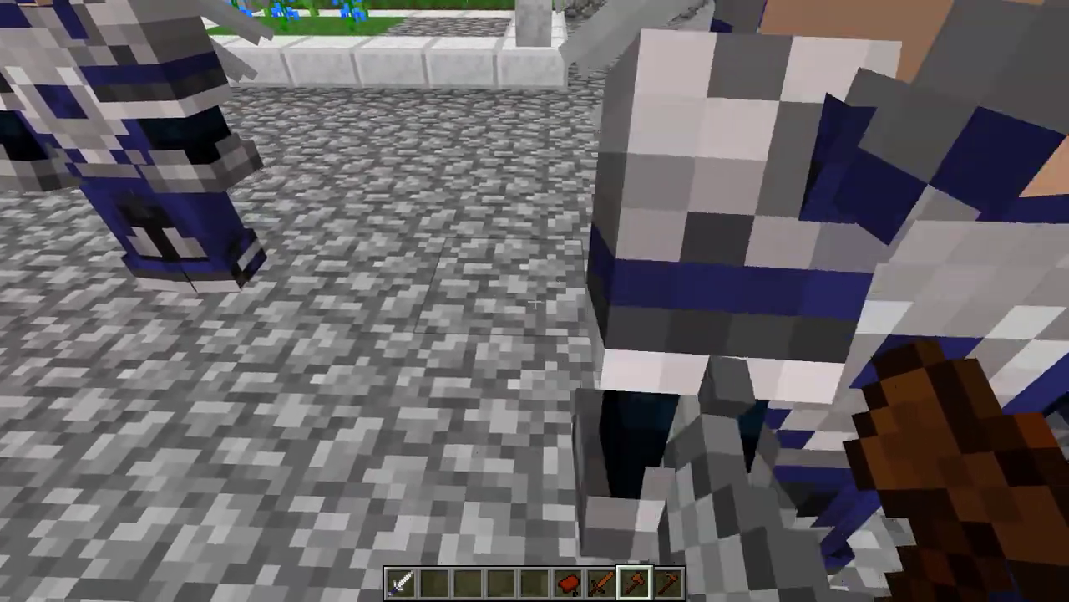
pyautogui.press('d')
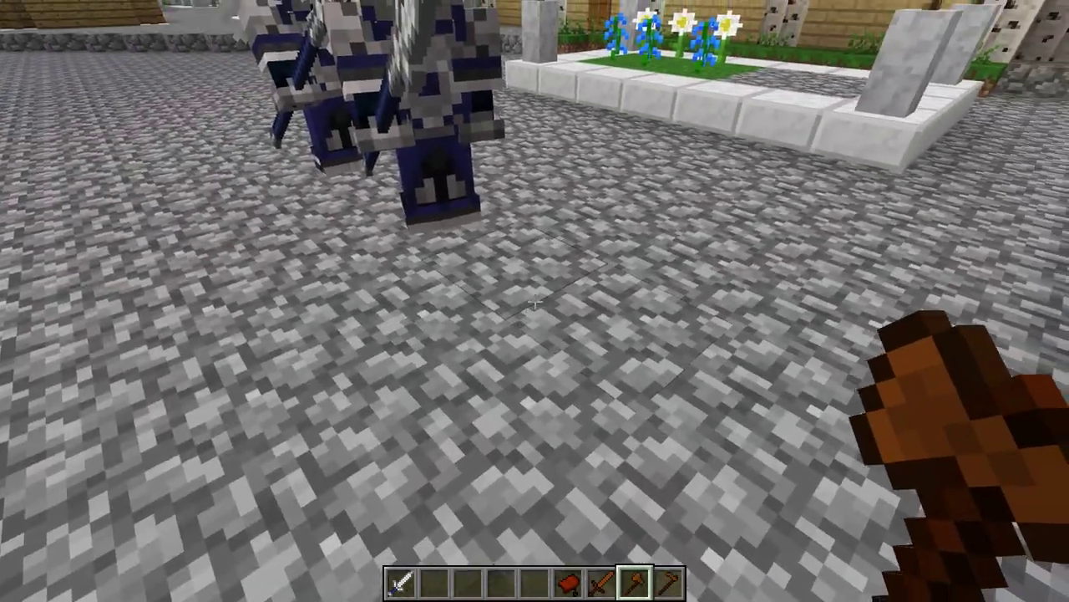
pyautogui.rightClick(535, 301)
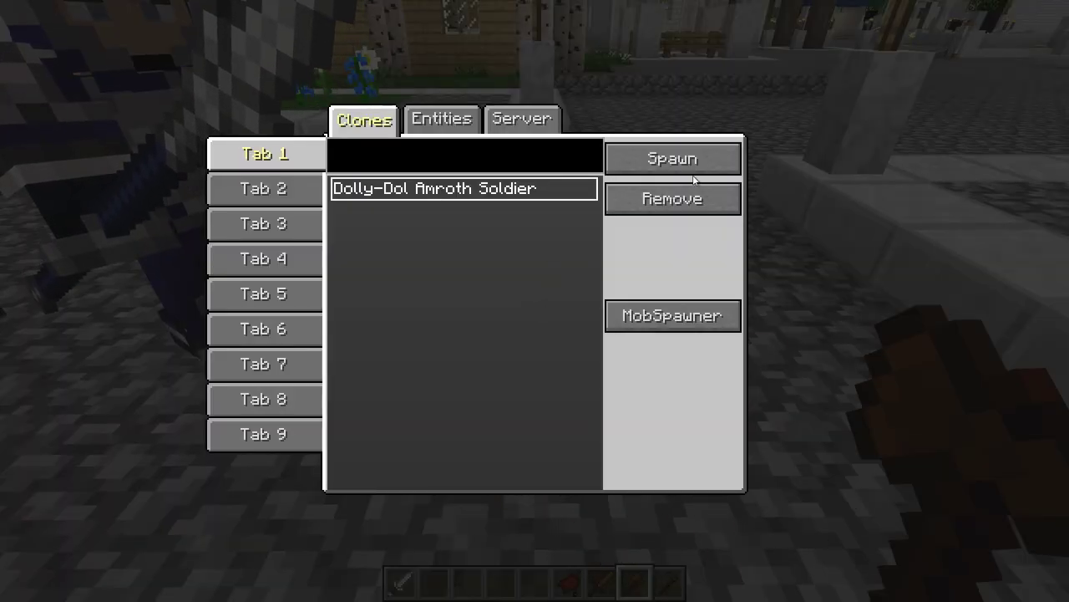
pyautogui.click(692, 167)
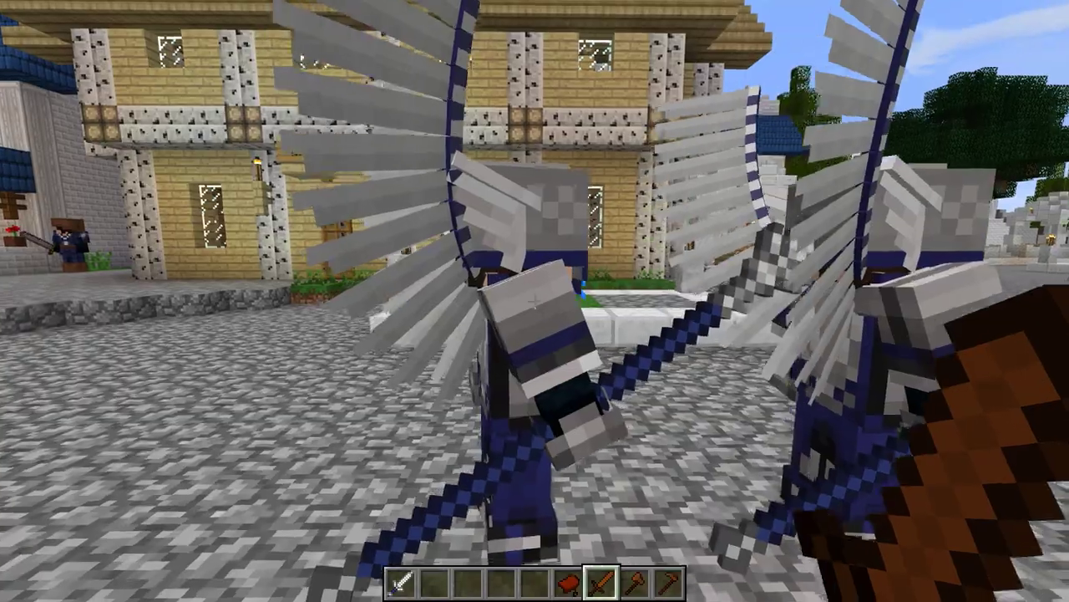
# Register the spawned soldier to the Npc Pather and add a path point at x:57344 y:69 z:78353 across the square.
pyautogui.rightClick(535, 301)
pyautogui.rightClick(535, 301)
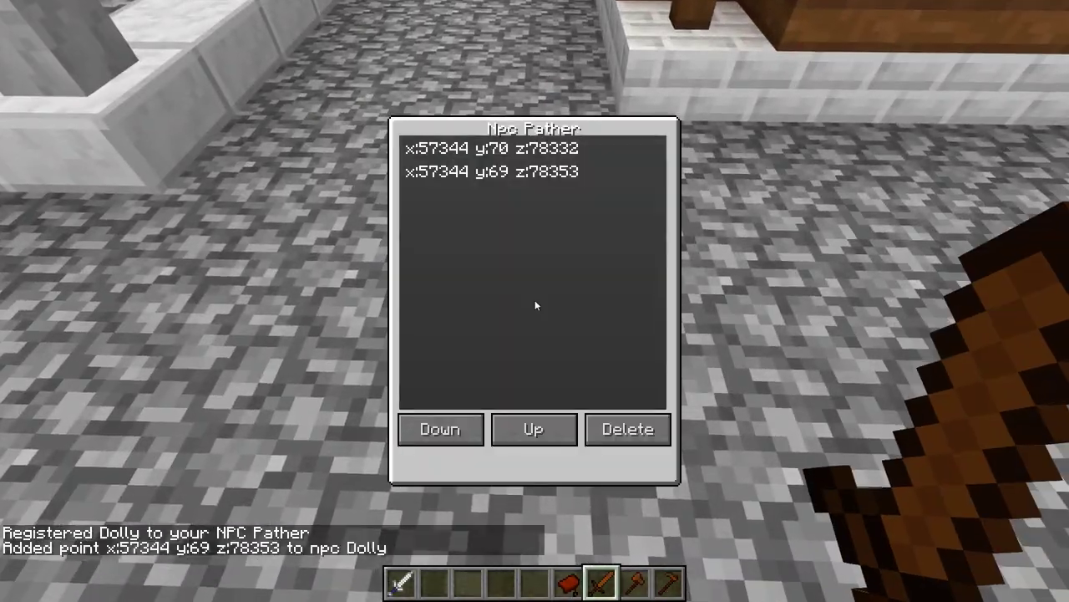
pyautogui.press('Escape')
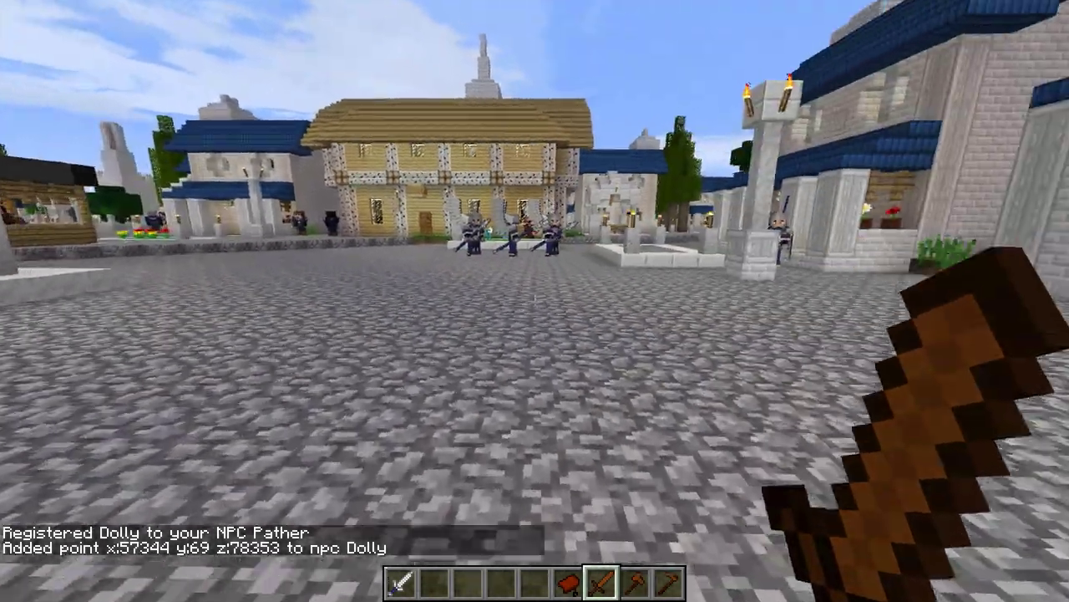
# Set the new soldiers' AI movement to Moving Path with Backtracking and Pauses set to No.
pyautogui.press('w')
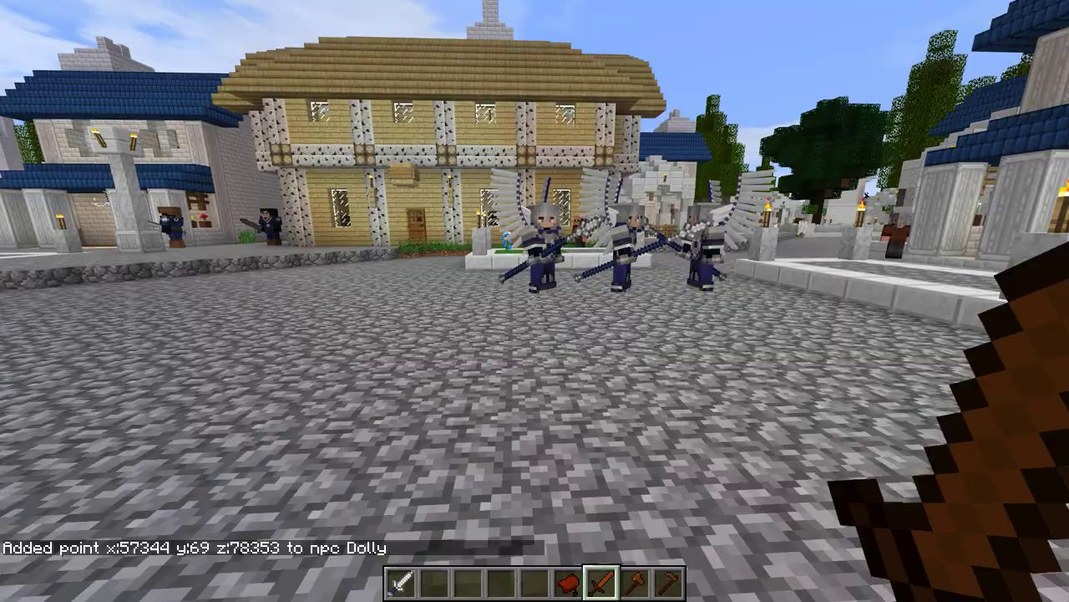
pyautogui.press('w')
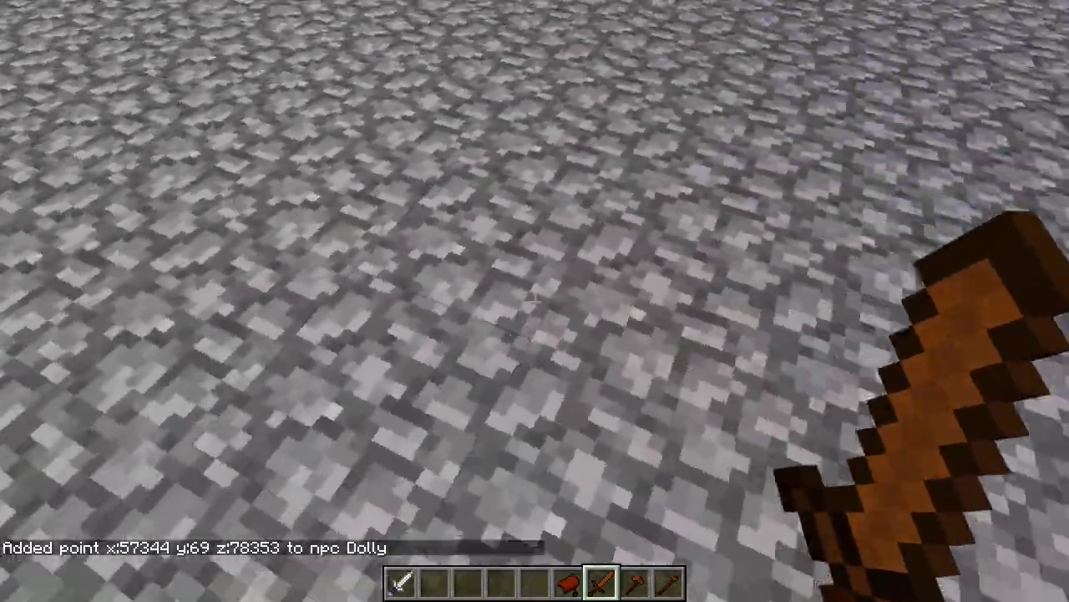
pyautogui.press('w')
pyautogui.scroll(-1, 535, 300)
pyautogui.scroll(-1, 534, 301)
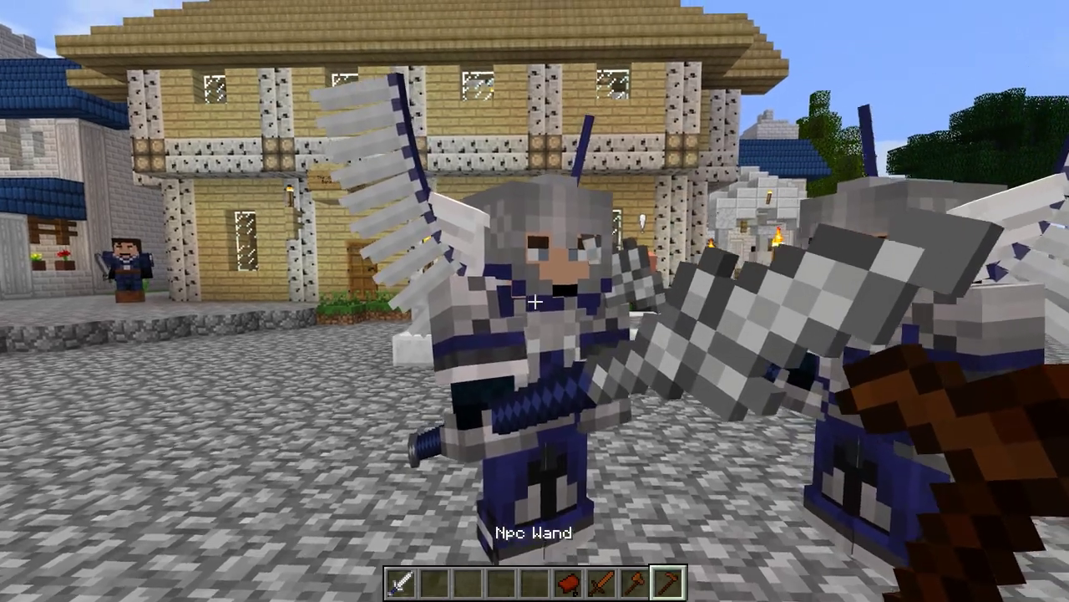
pyautogui.rightClick(535, 301)
pyautogui.click(299, 119)
pyautogui.click(350, 120)
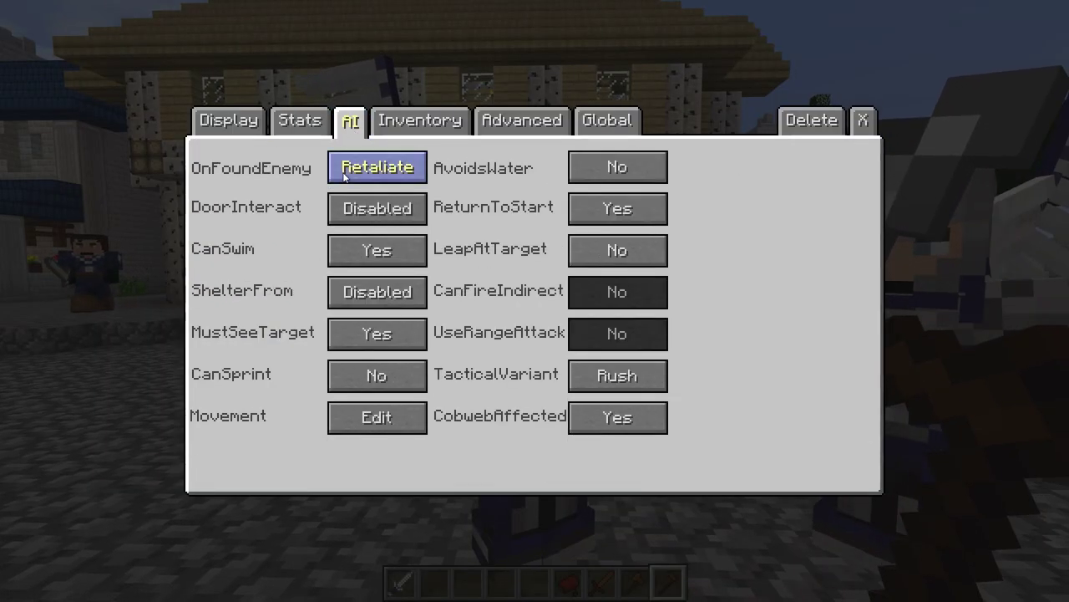
pyautogui.click(355, 417)
pyautogui.click(516, 145)
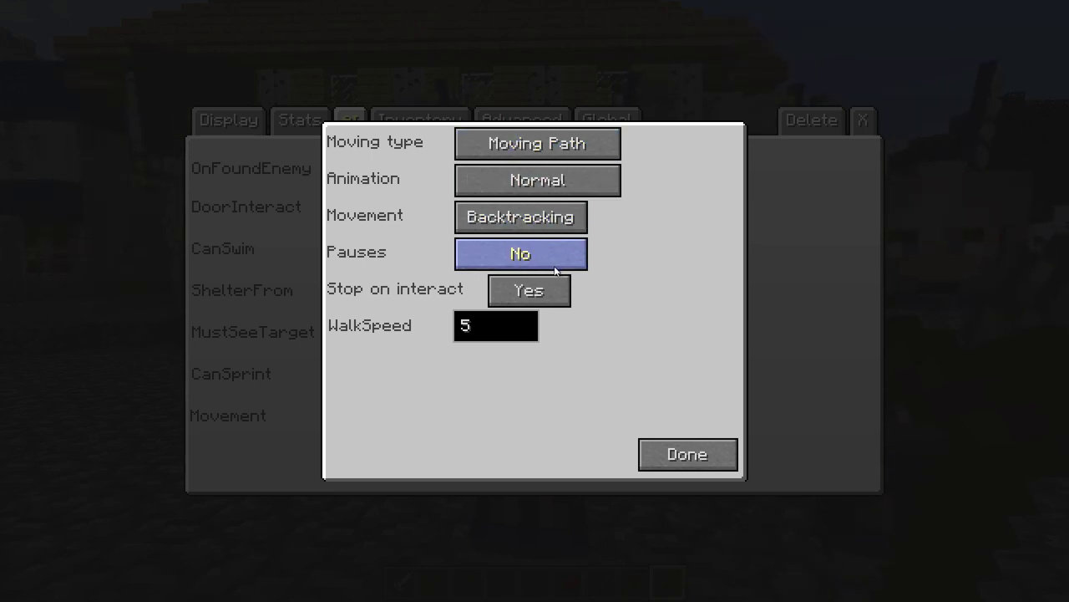
pyautogui.click(689, 458)
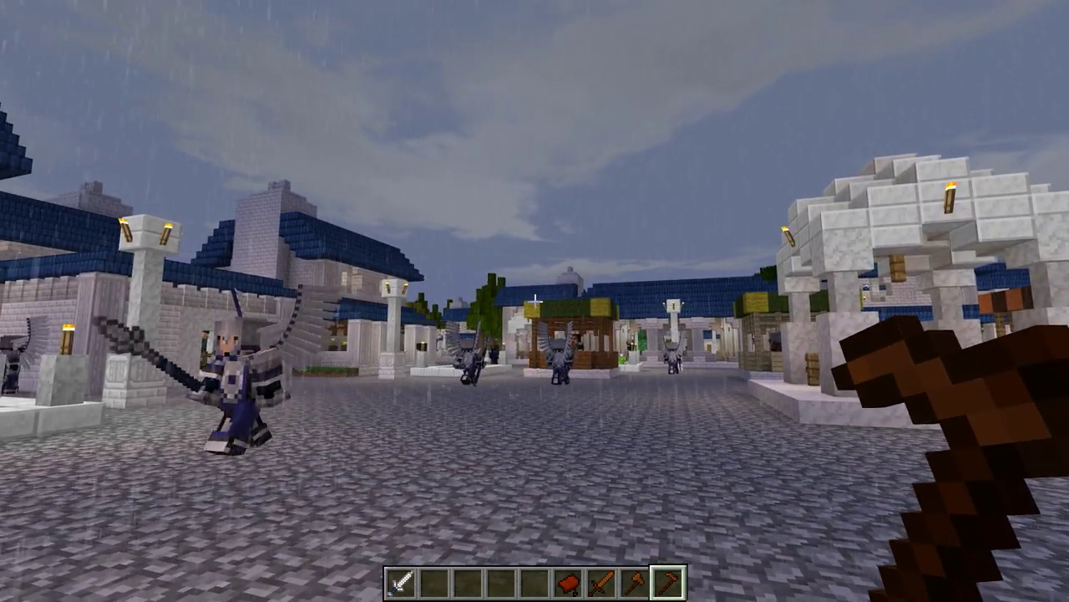
# Stop the rain by running the command /weather clear.
pyautogui.press('t')
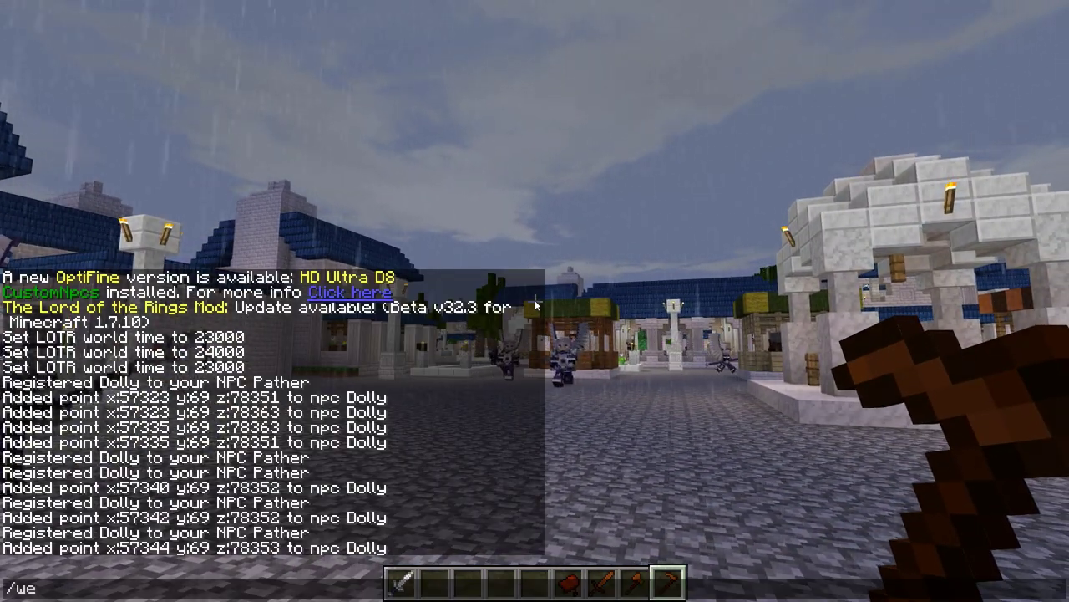
pyautogui.write('/weather clear')
pyautogui.press('Return')
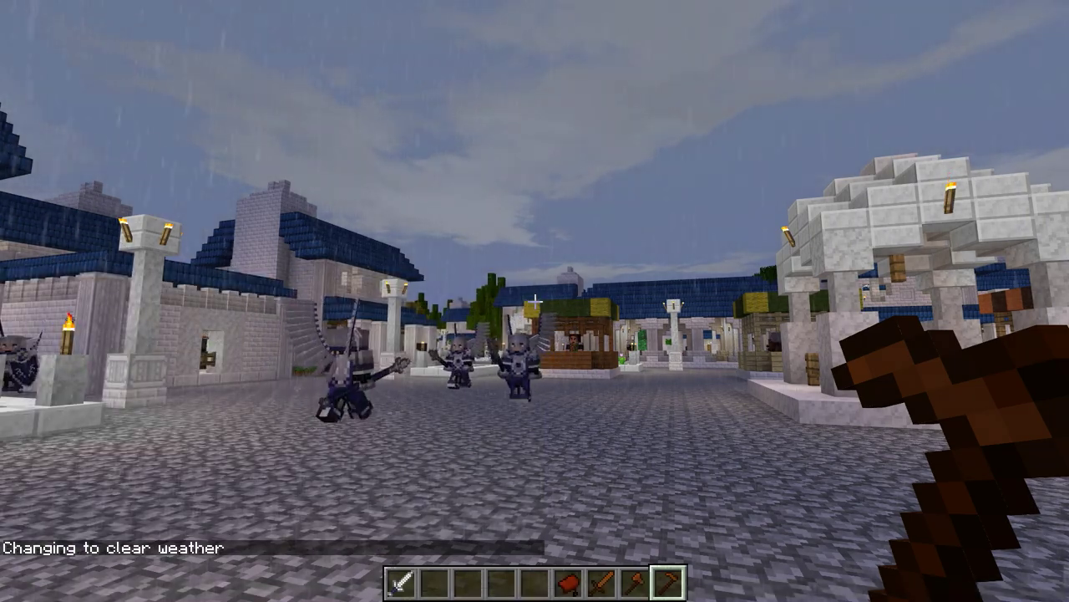
# Walk around the square alongside the patrolling soldiers to examine how they follow their paths.
pyautogui.press('a')
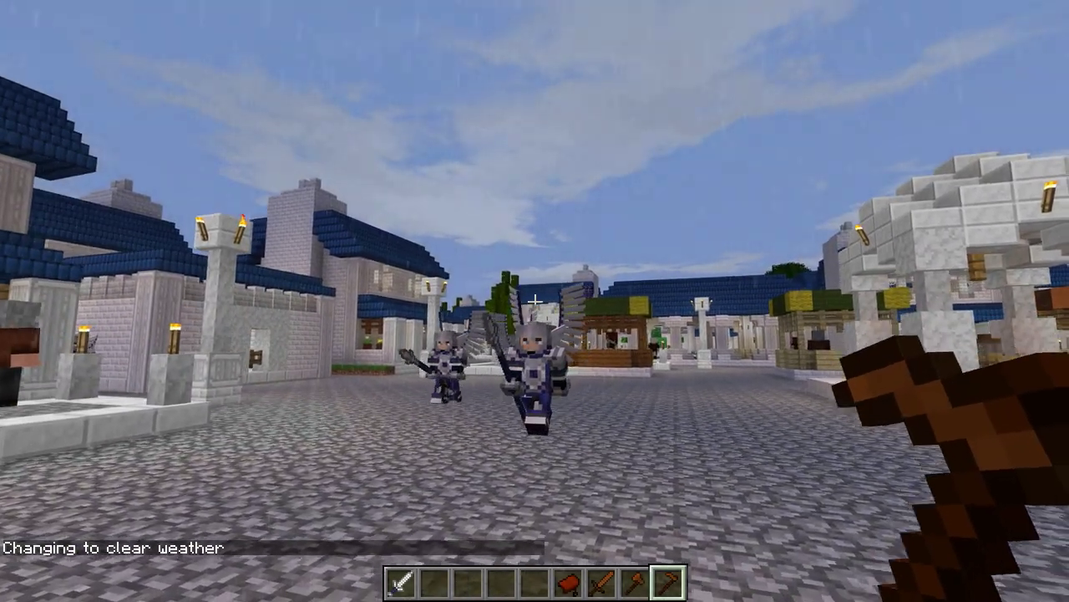
pyautogui.press('d')
pyautogui.press('w')
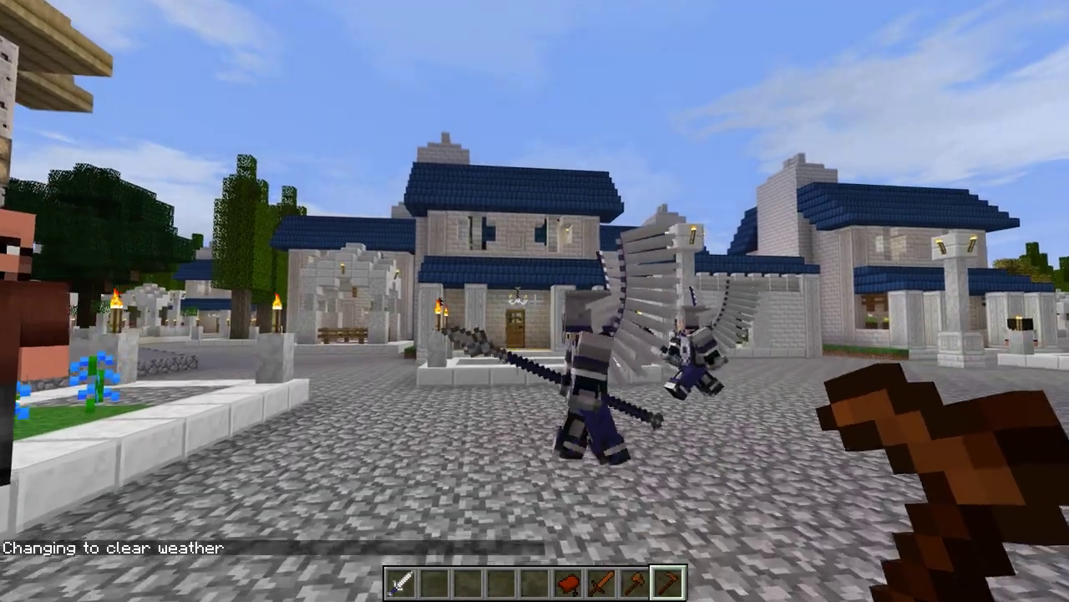
pyautogui.press('w')
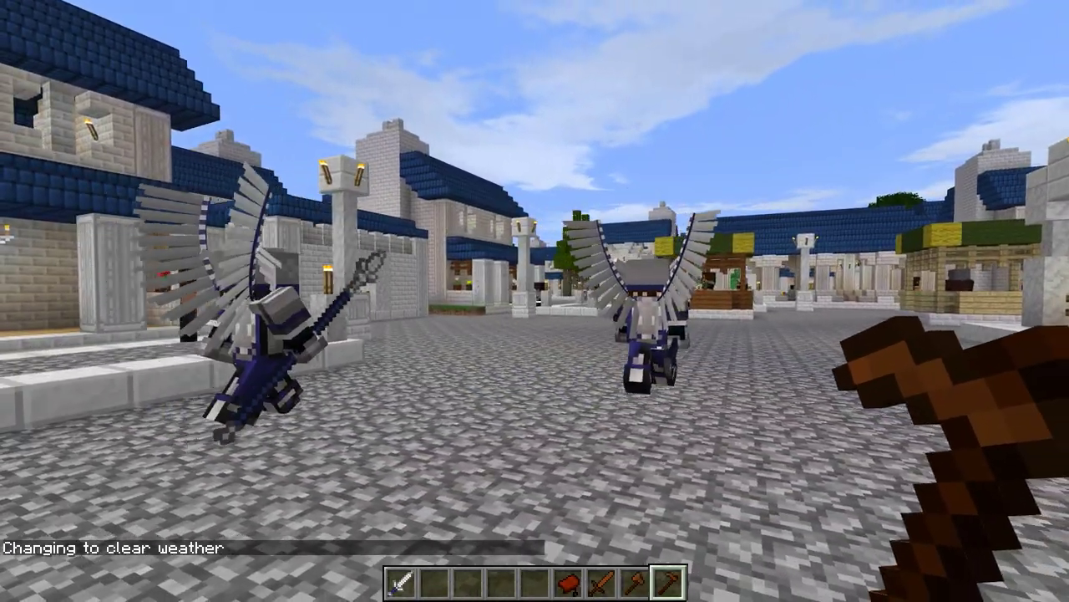
pyautogui.press('w')
pyautogui.press('s')
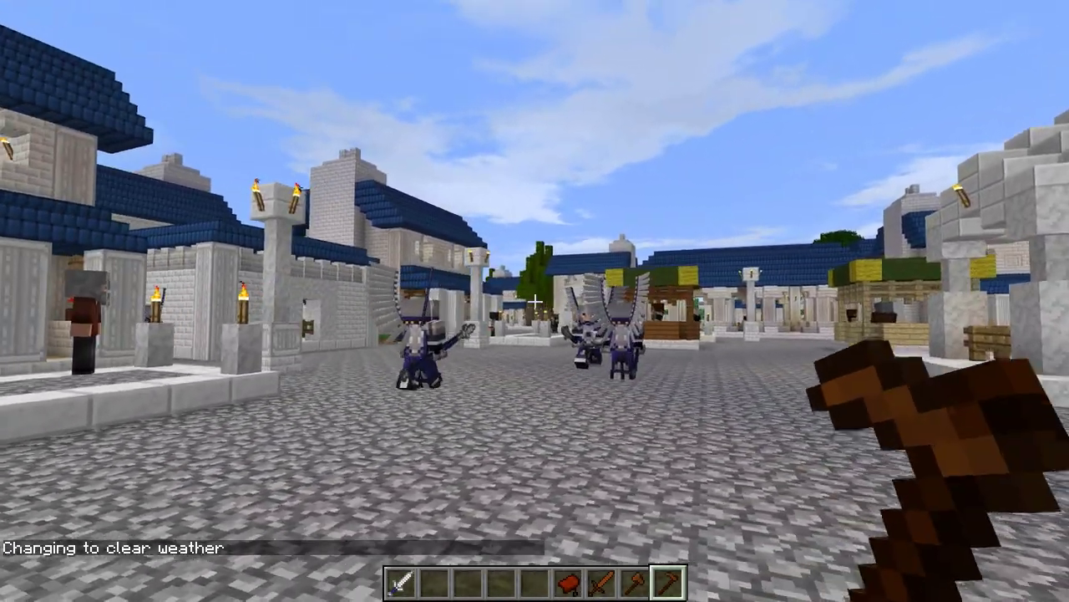
pyautogui.press('s')
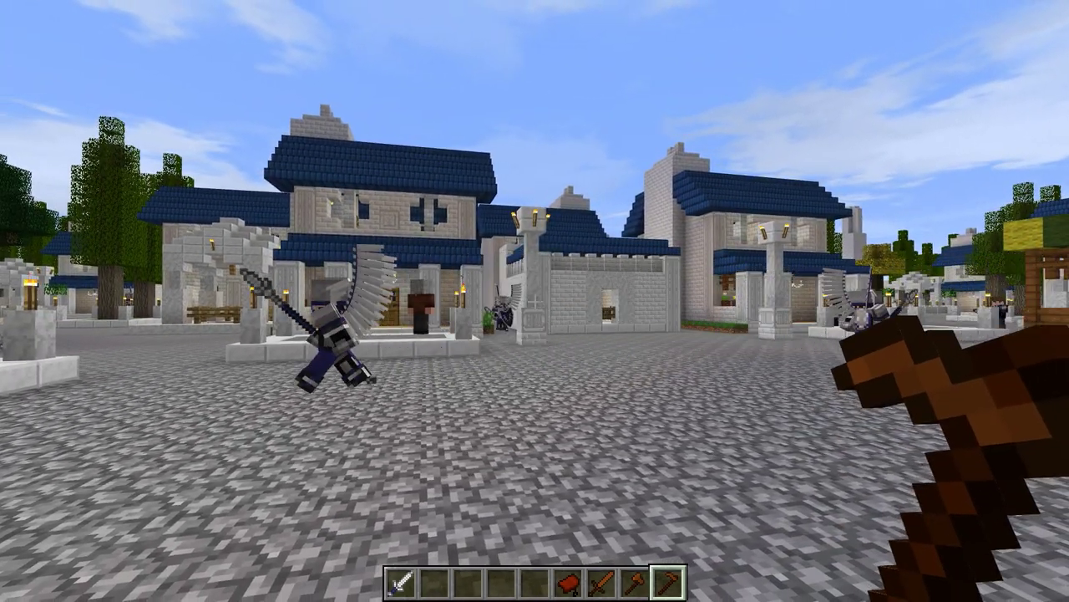
pyautogui.press('d')
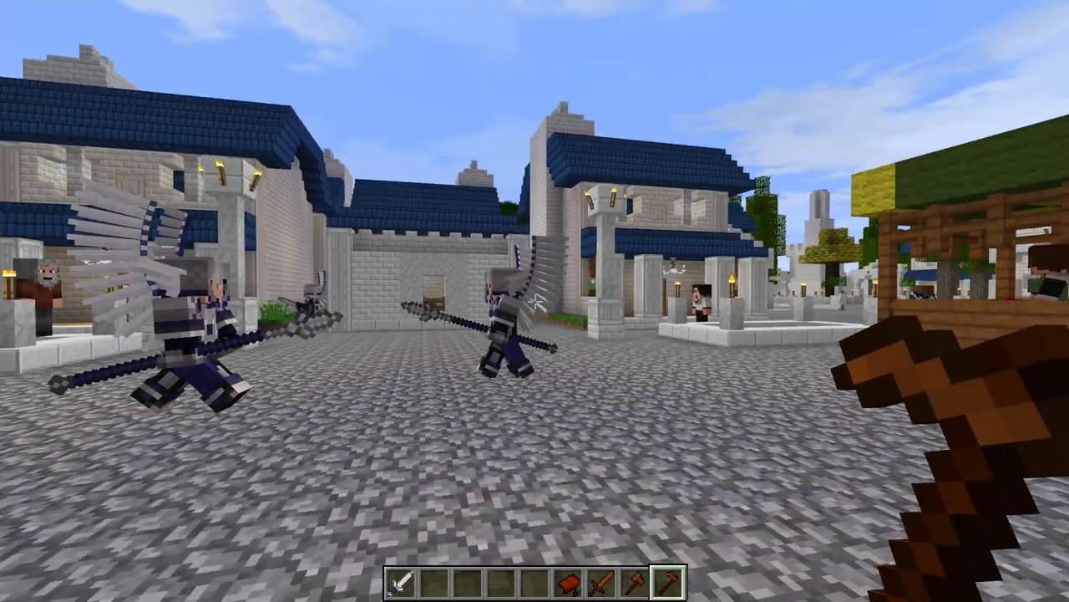
pyautogui.press('w')
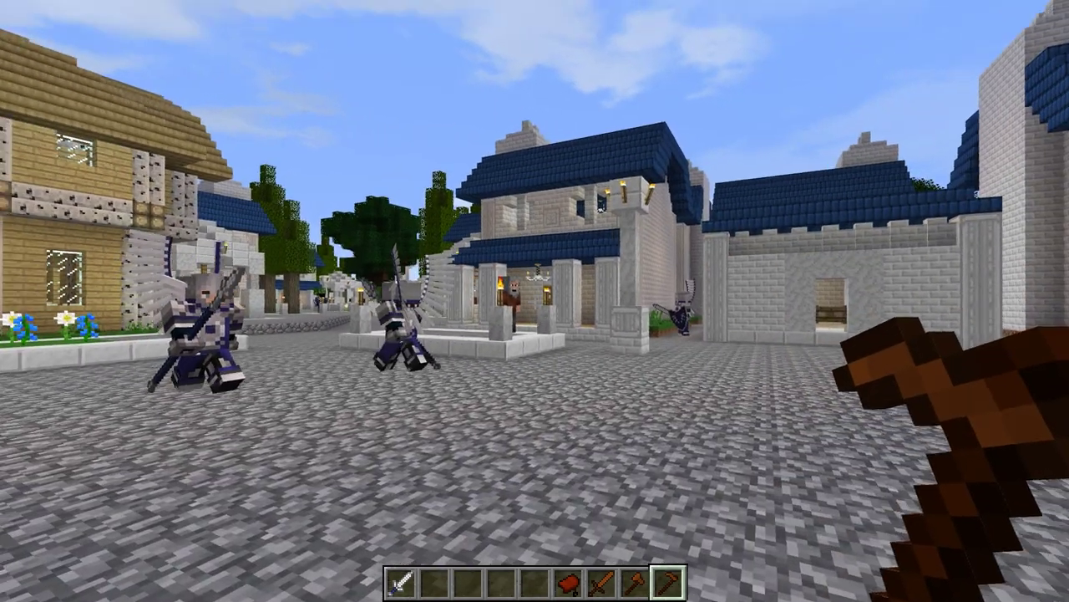
pyautogui.scroll(1, 534, 301)
pyautogui.scroll(-1, 535, 301)
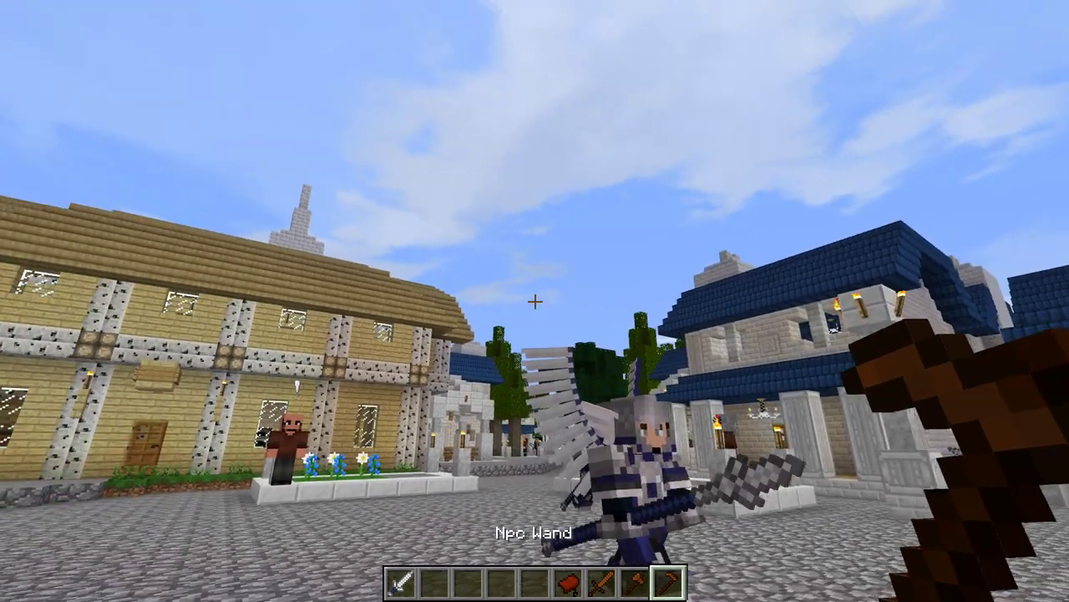
# Use the Npc Wand to bring up the list of nearby NPCs and examine its entries and management options.
pyautogui.rightClick(535, 301)
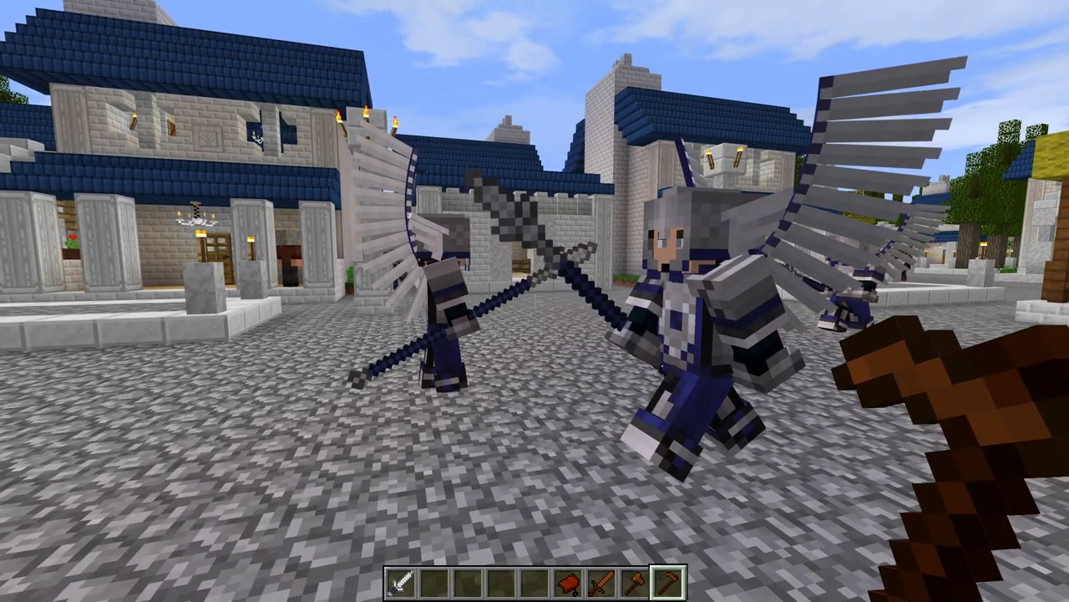
pyautogui.press('a')
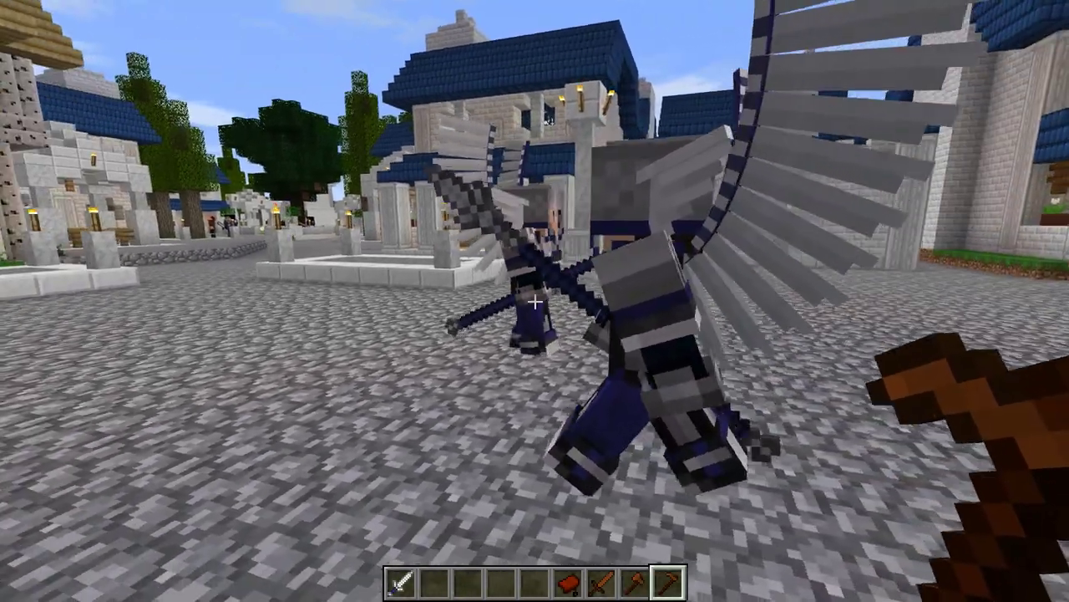
pyautogui.press('d')
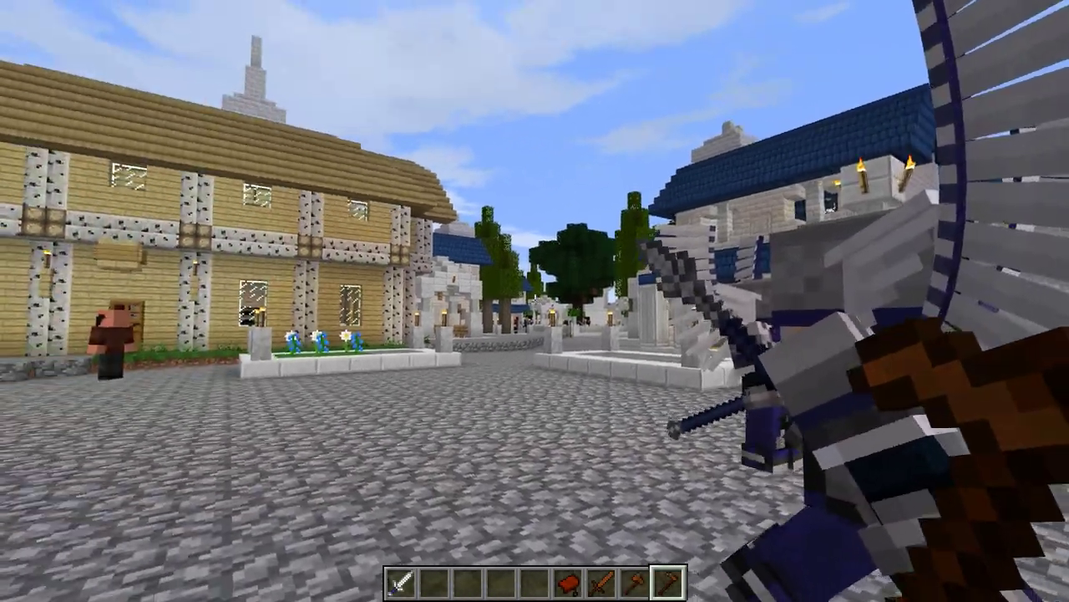
pyautogui.rightClick(535, 300)
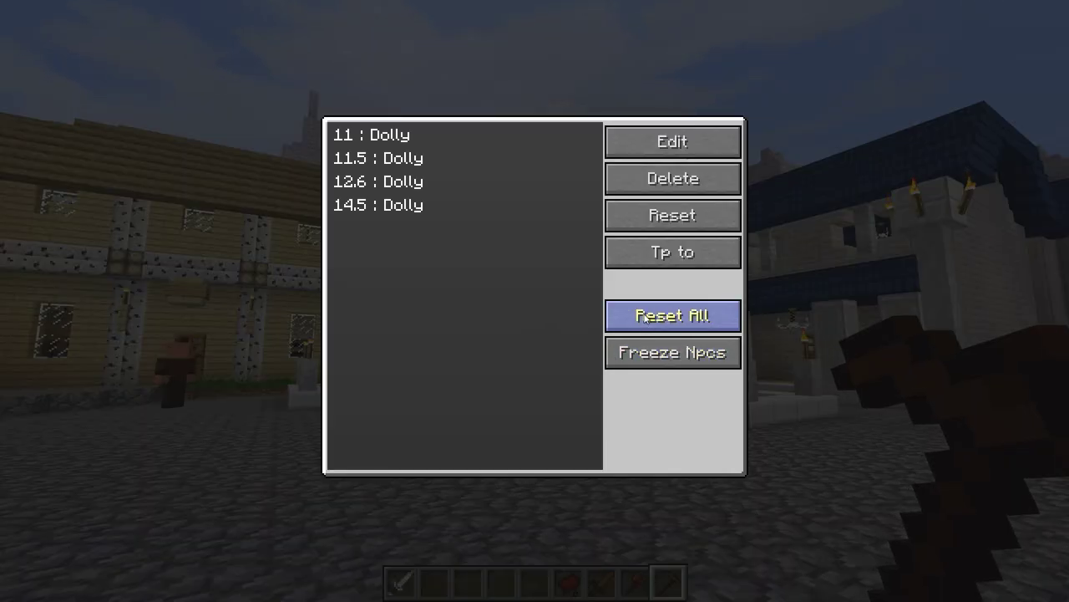
pyautogui.press('Escape')
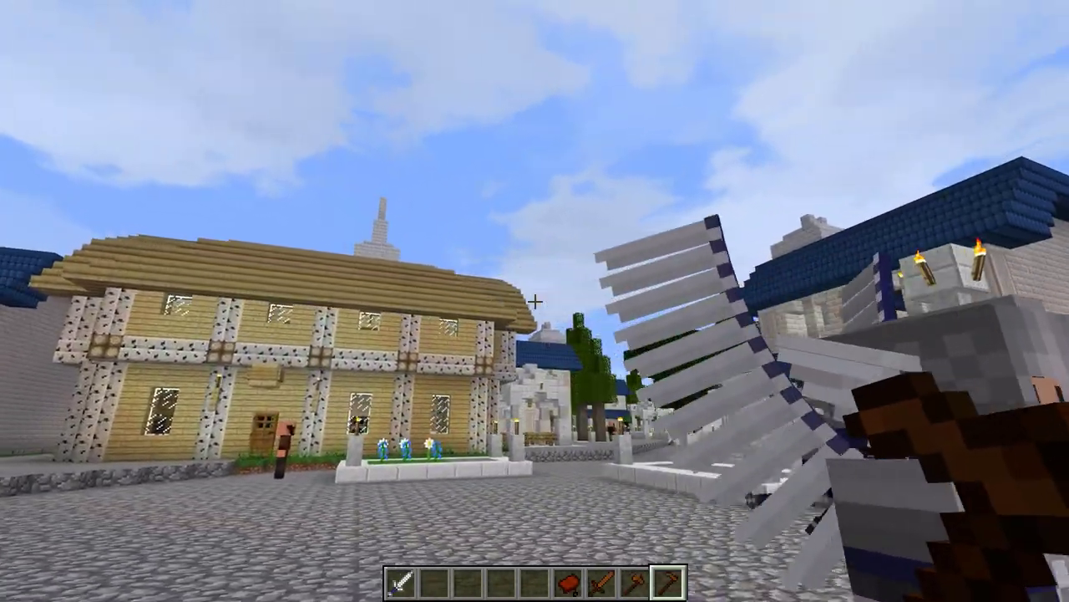
pyautogui.rightClick(535, 300)
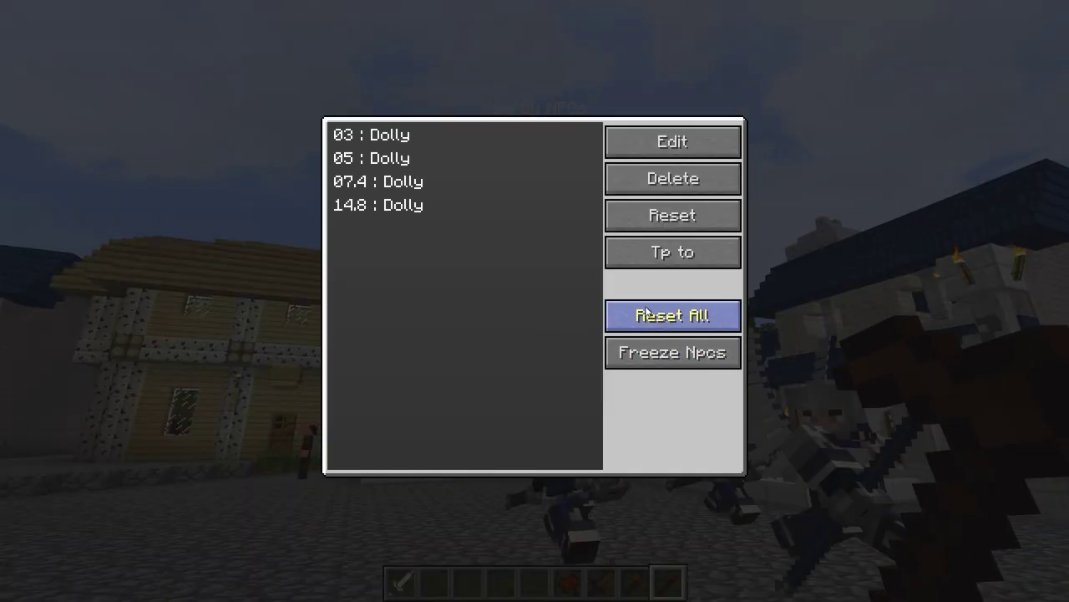
pyautogui.press('Escape')
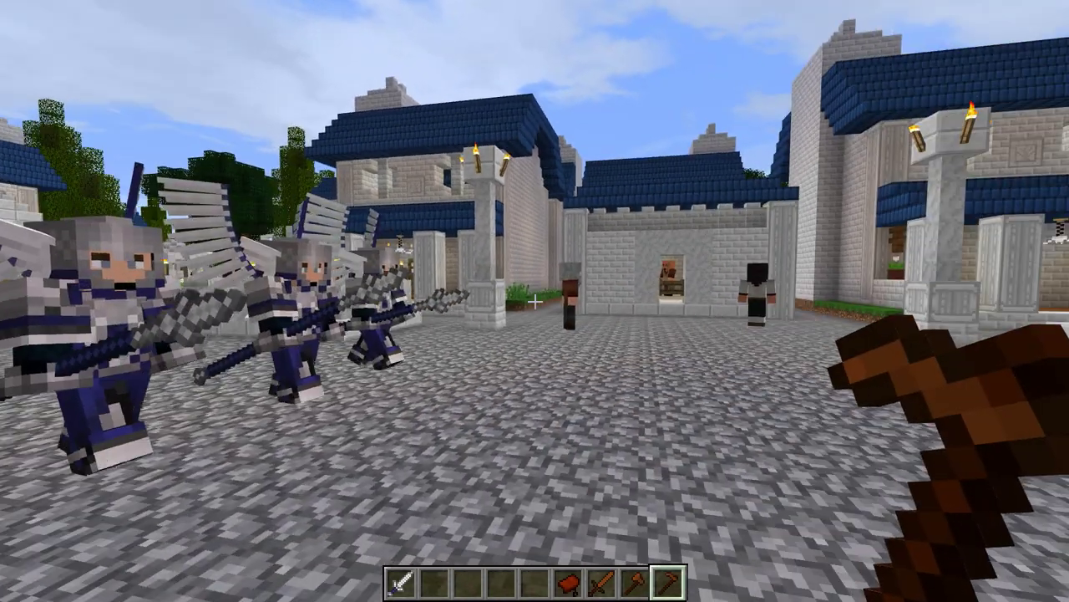
# Teleport to the second Dolly soldier in the list of nearby NPCs.
pyautogui.rightClick(535, 301)
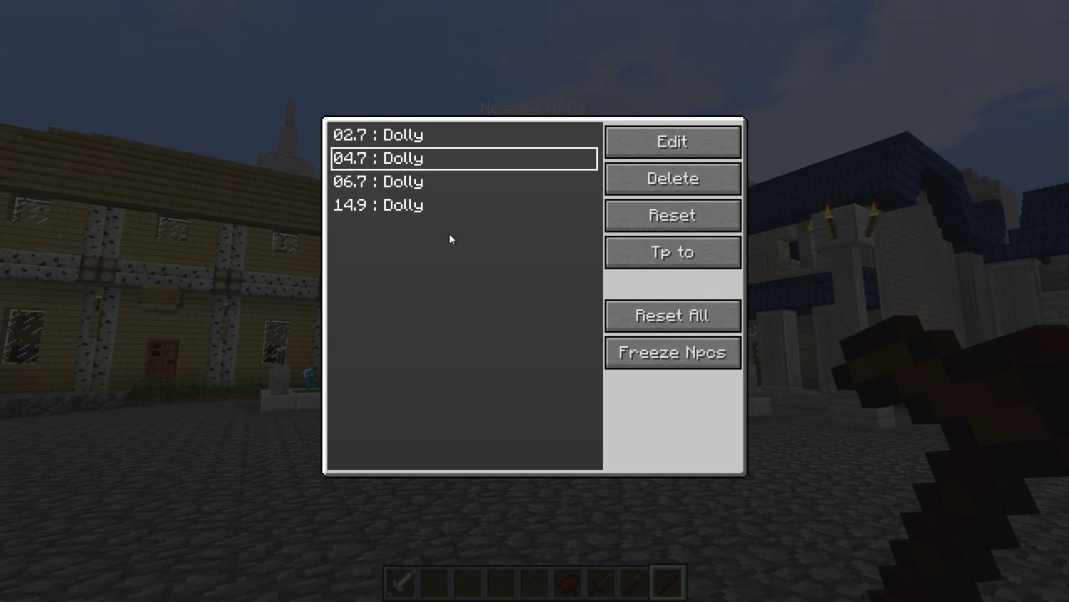
pyautogui.click(673, 251)
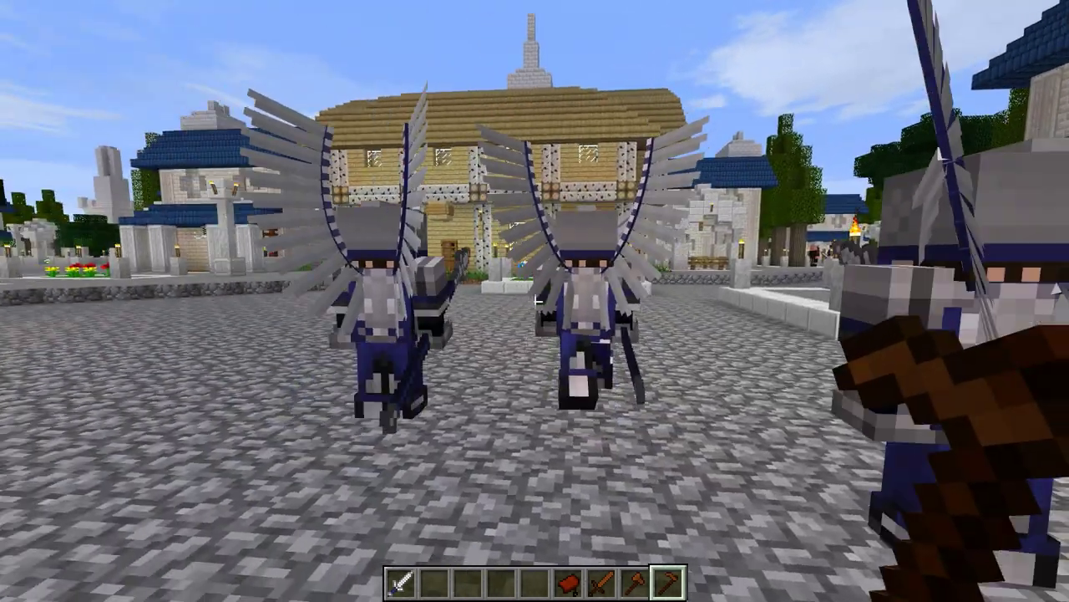
pyautogui.press('e')
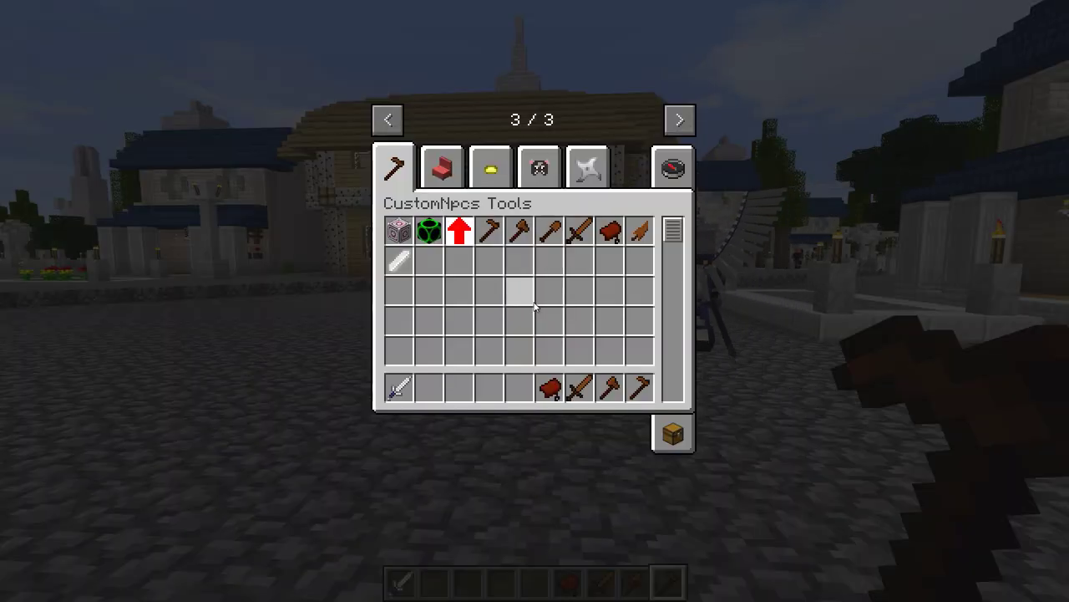
pyautogui.press('e')
# Check the Nearby NPCs list again among the patrolling soldiers, looking at its Edit and Reset options.
pyautogui.rightClick(534, 301)
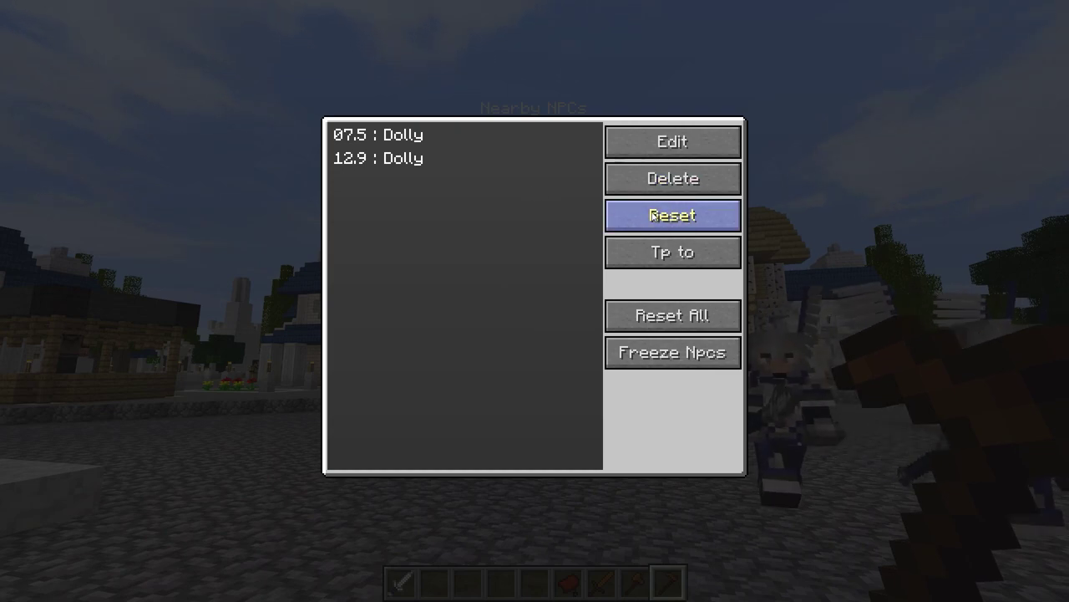
pyautogui.click(651, 140)
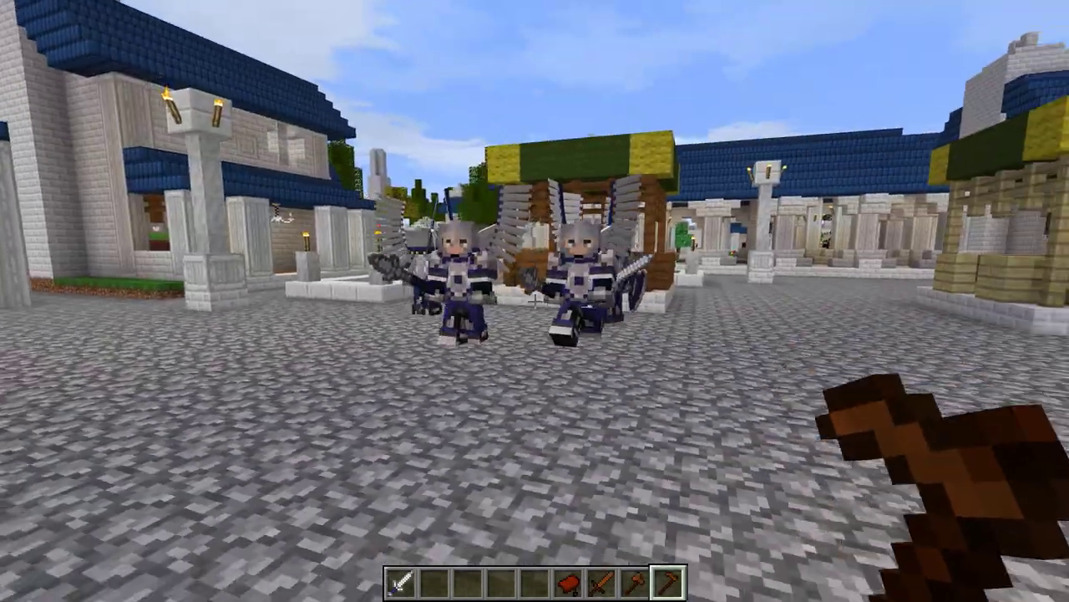
pyautogui.press('s')
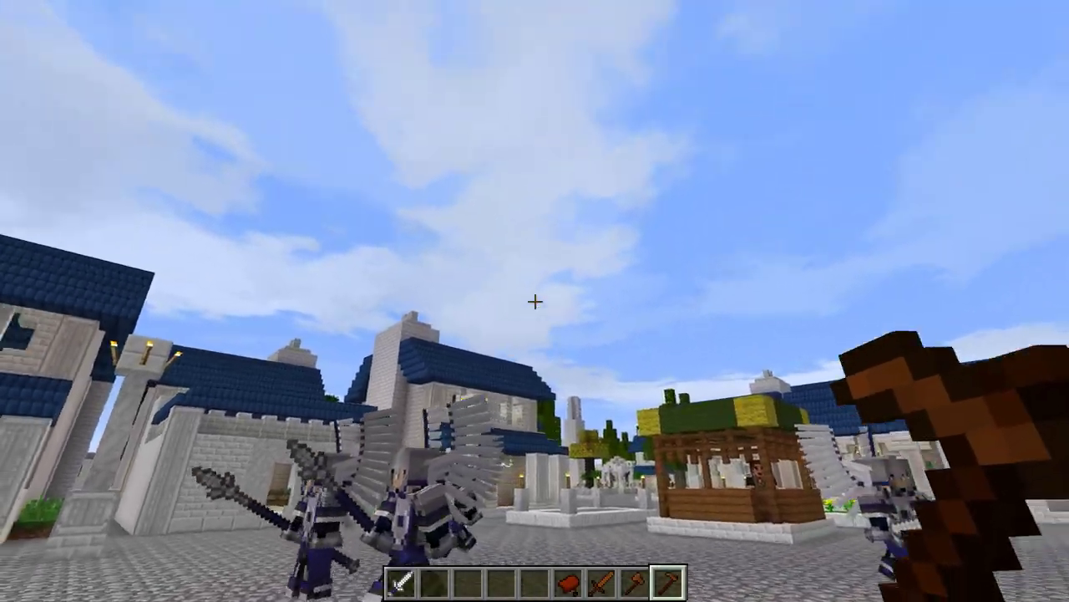
pyautogui.rightClick(534, 300)
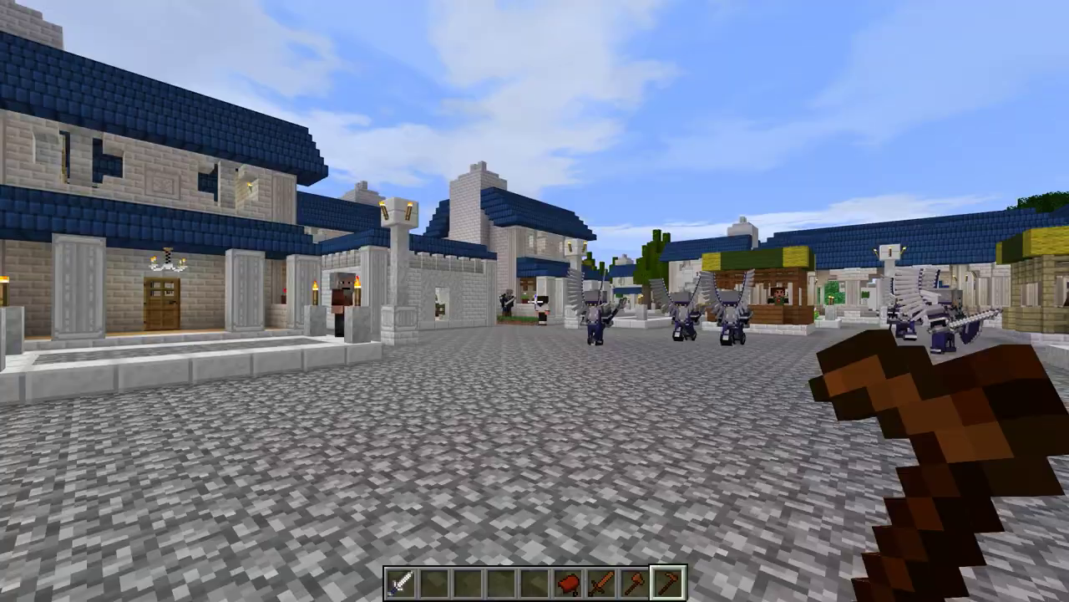
# Fly from the market square over the town wall and land on a clear patch of grass in the meadow.
pyautogui.press('w')
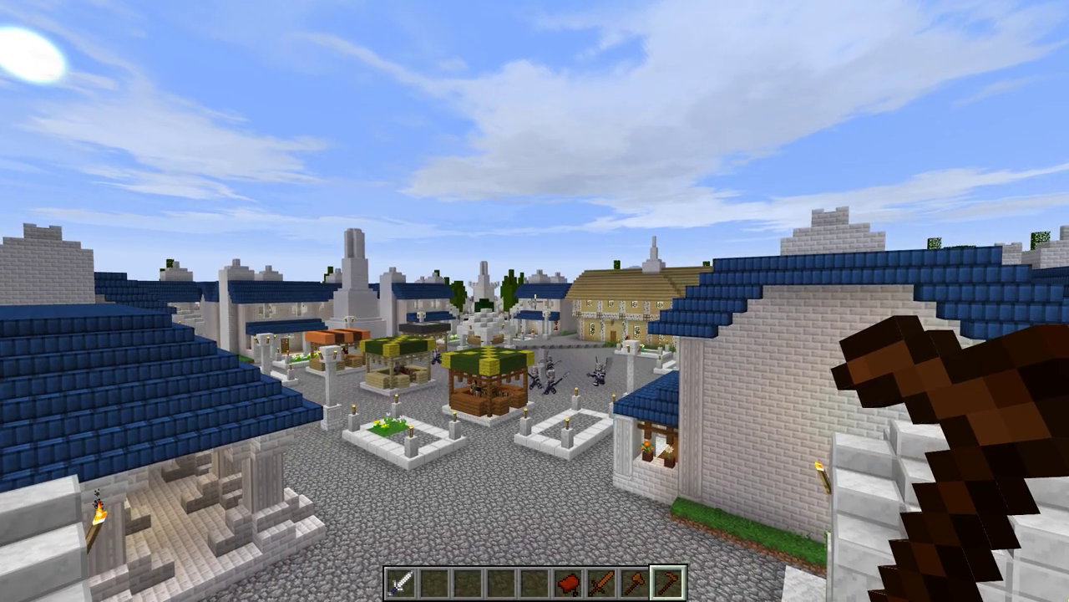
pyautogui.press('w')
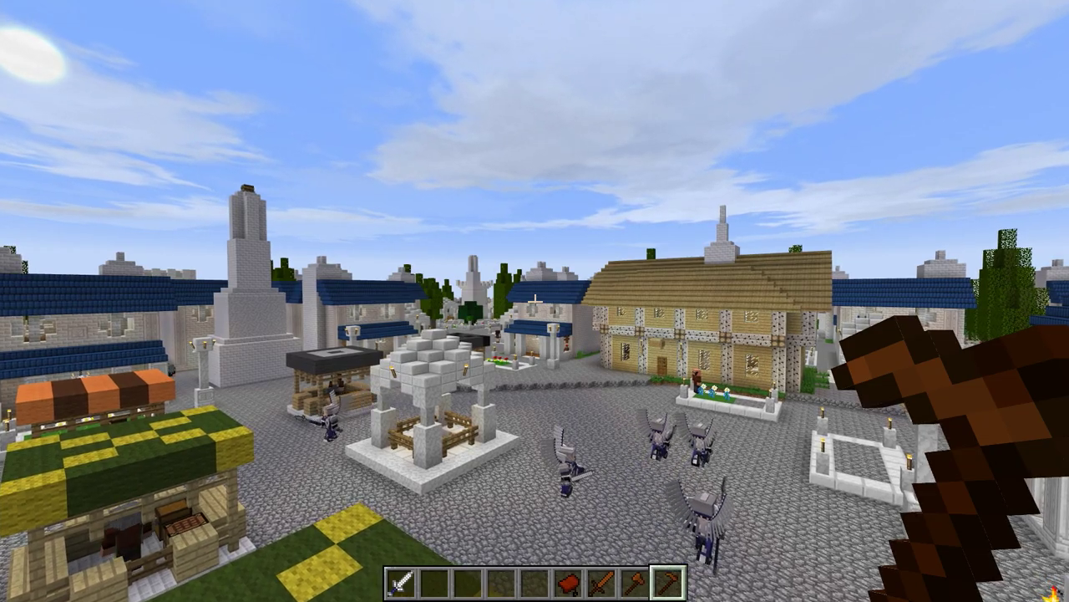
pyautogui.press('w')
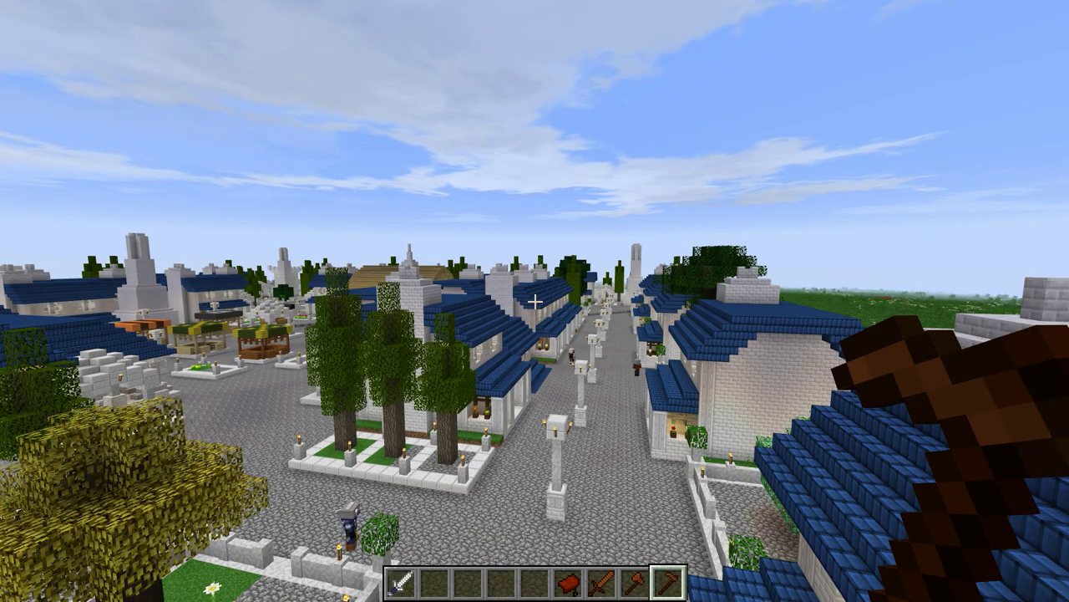
pyautogui.press('s')
pyautogui.press('w')
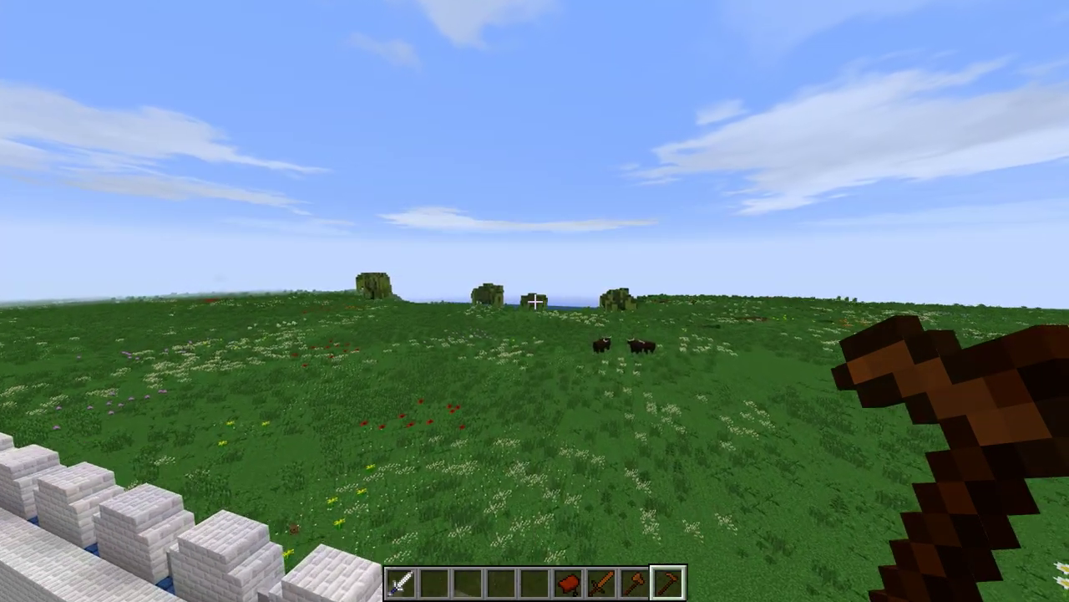
pyautogui.press('w')
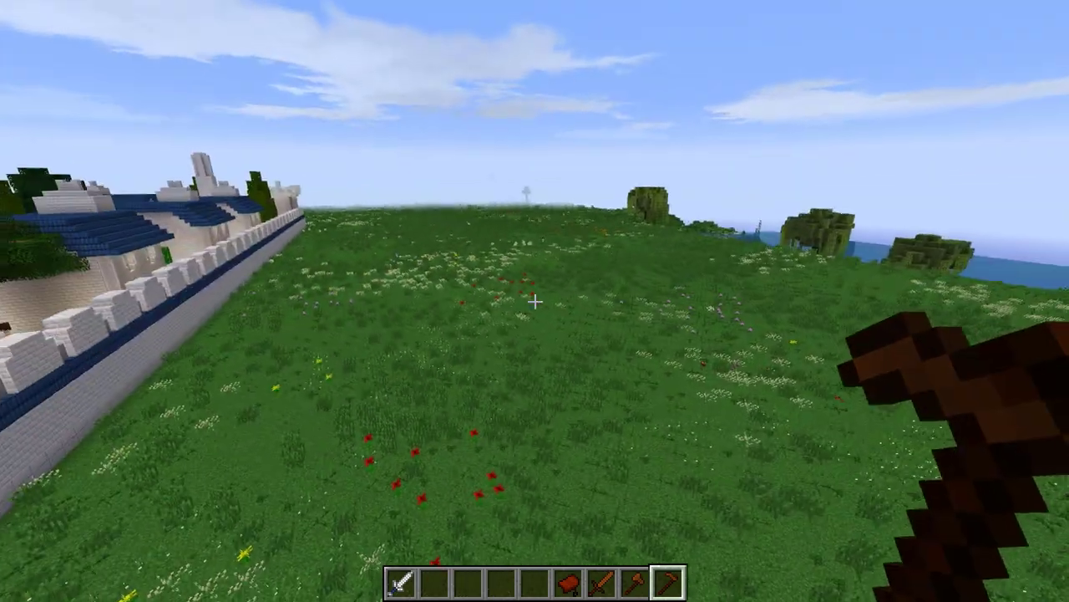
pyautogui.press('w')
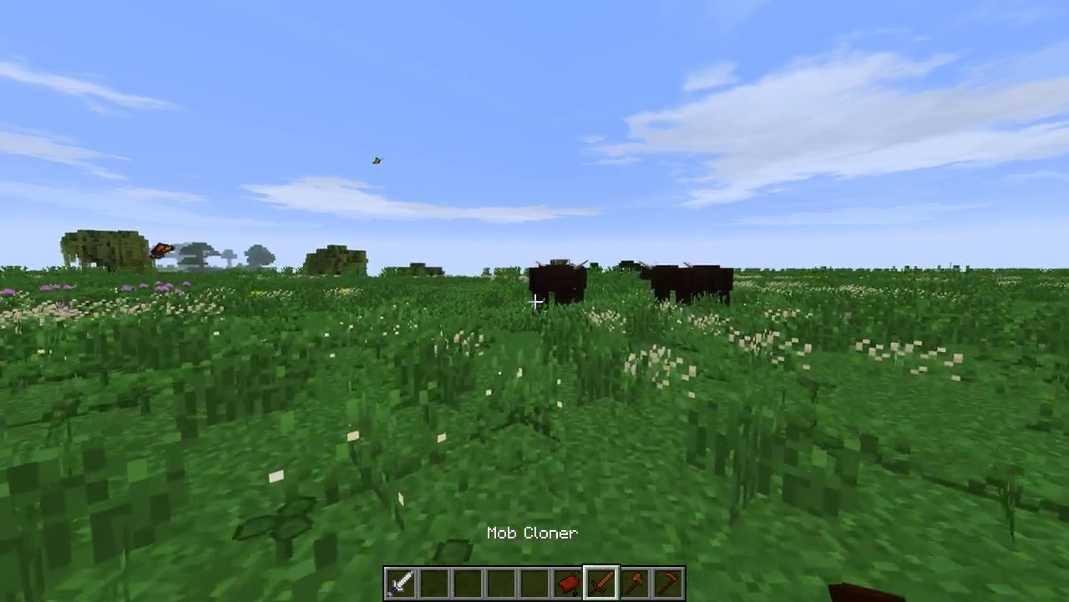
pyautogui.scroll(1, 535, 301)
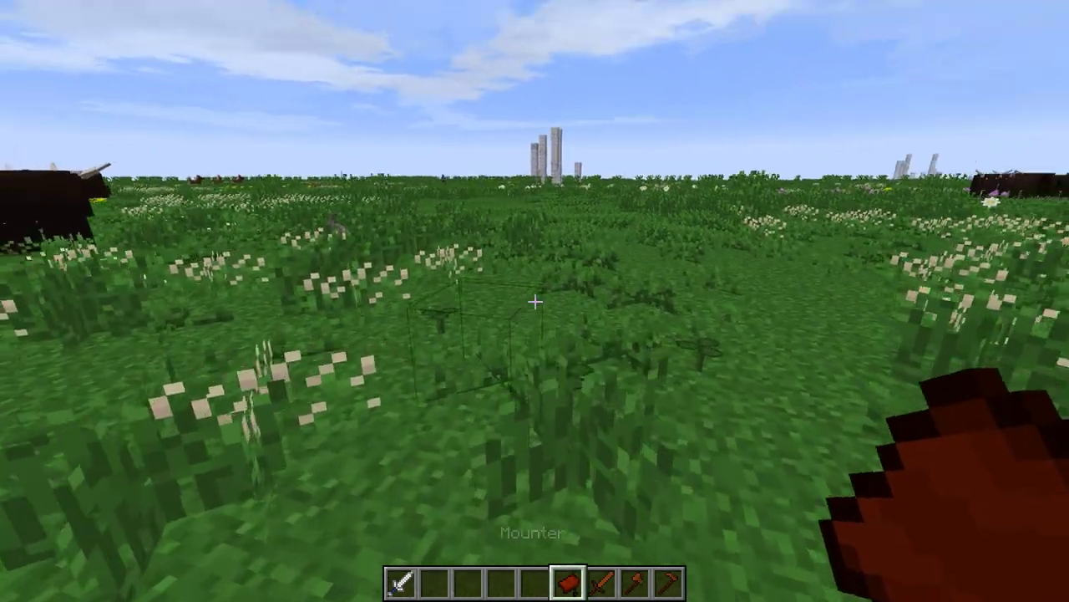
pyautogui.press('w')
pyautogui.press('w')
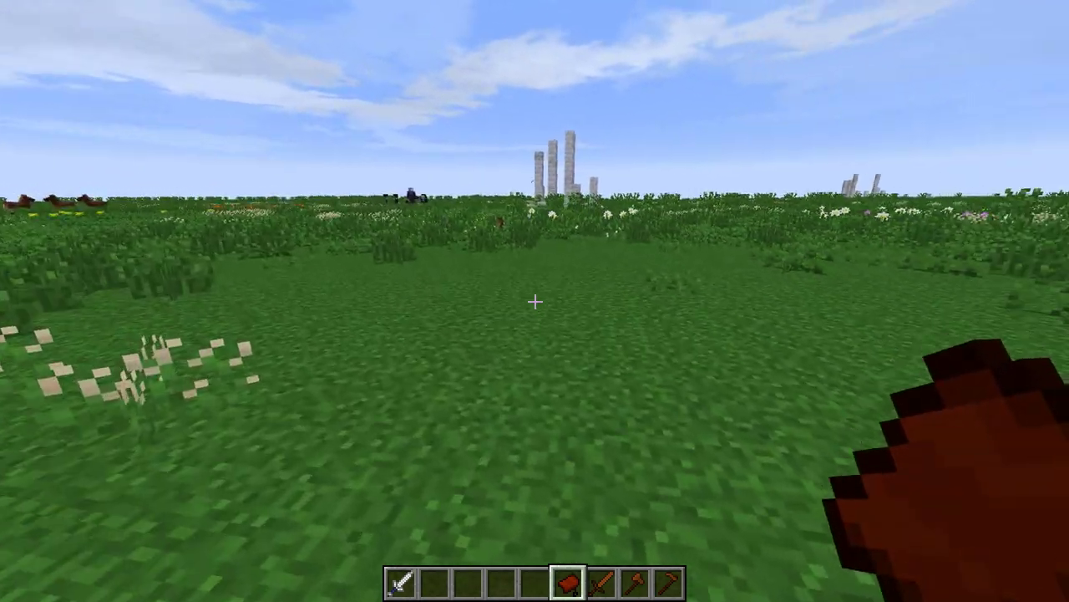
pyautogui.press('w')
pyautogui.press('w')
pyautogui.press('w')
# Create a new NPC on the grass with the Npc Wand and set its model to lotr.Horse.
pyautogui.scroll(-3, 534, 301)
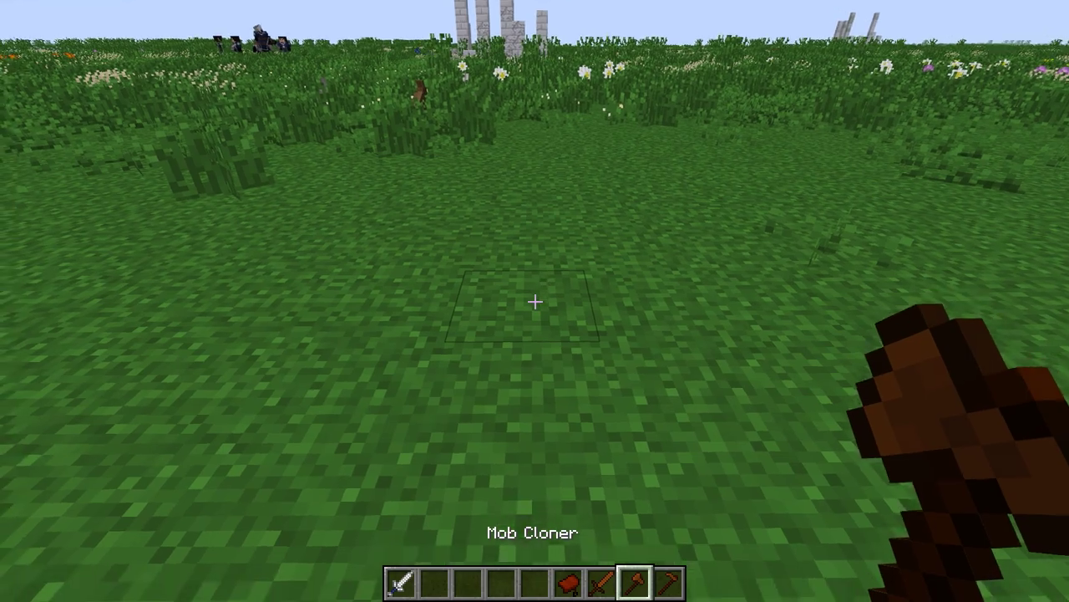
pyautogui.rightClick(534, 300)
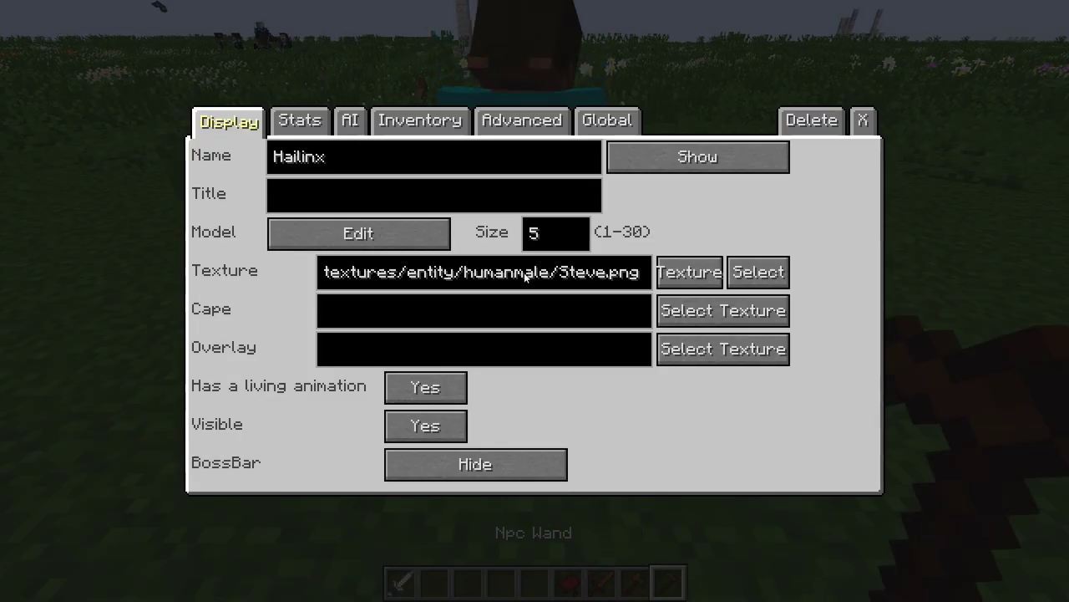
pyautogui.click(366, 242)
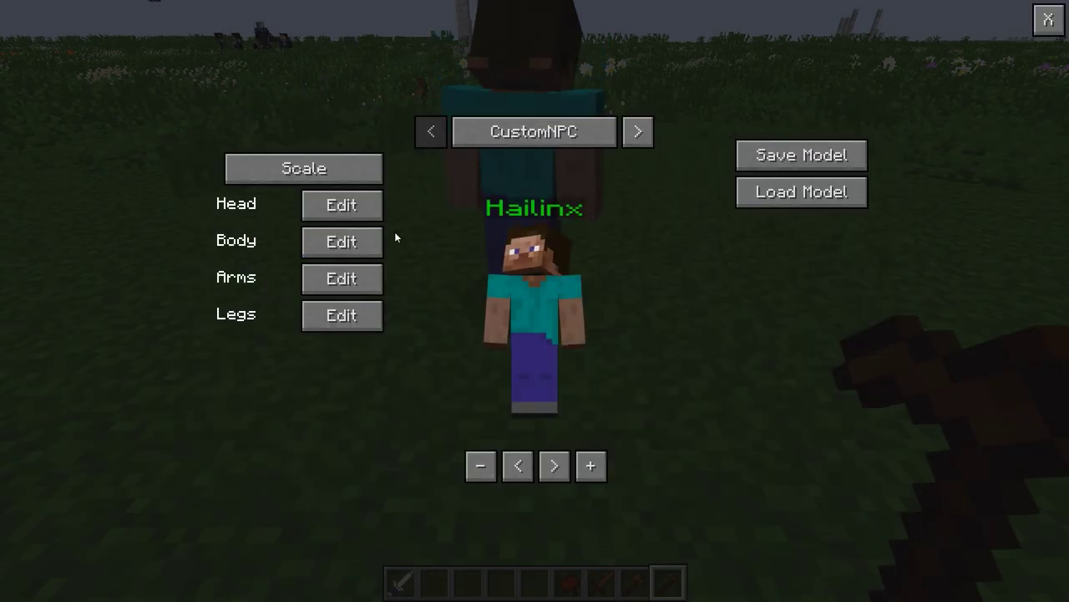
pyautogui.click(547, 134)
pyautogui.moveTo(747, 91); pyautogui.dragTo(744, 307)
pyautogui.click(511, 158)
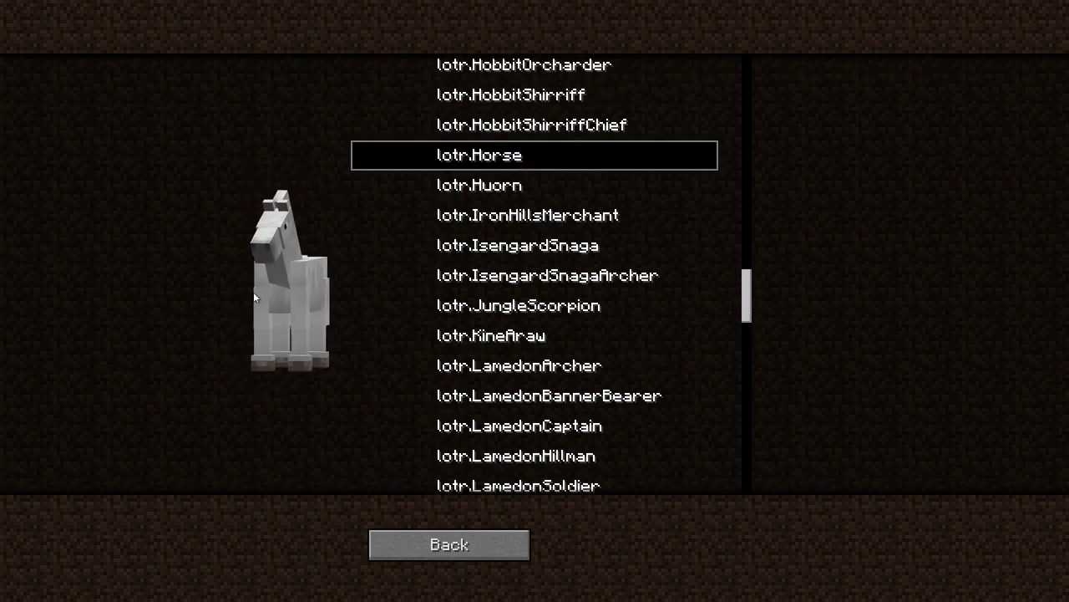
pyautogui.click(451, 545)
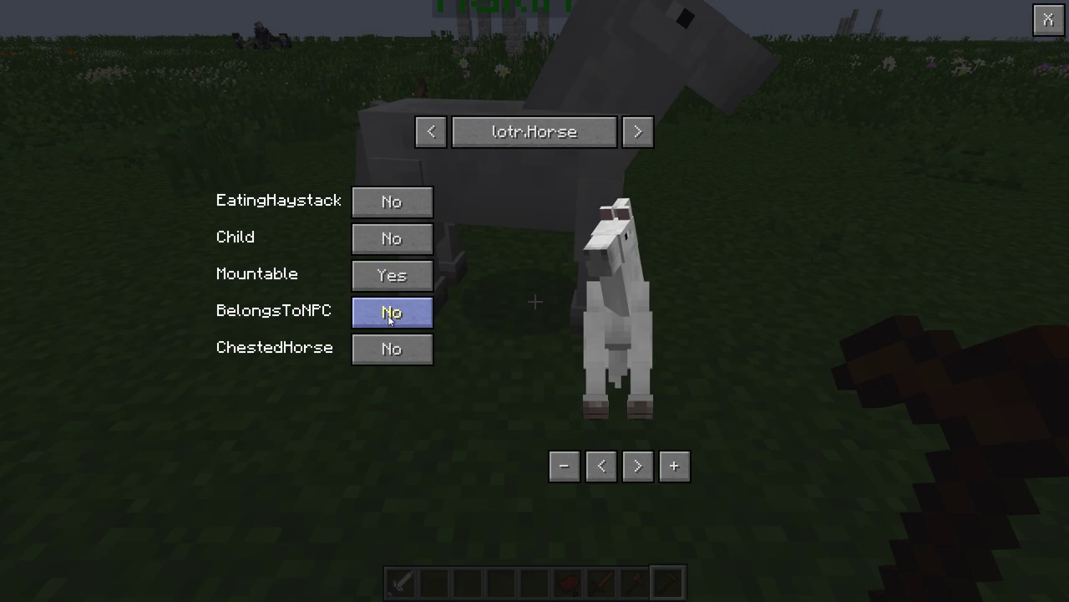
# Try the ChestedHorse, EatingHaystack and Child options on the horse model, returning each one to No.
pyautogui.click(381, 351)
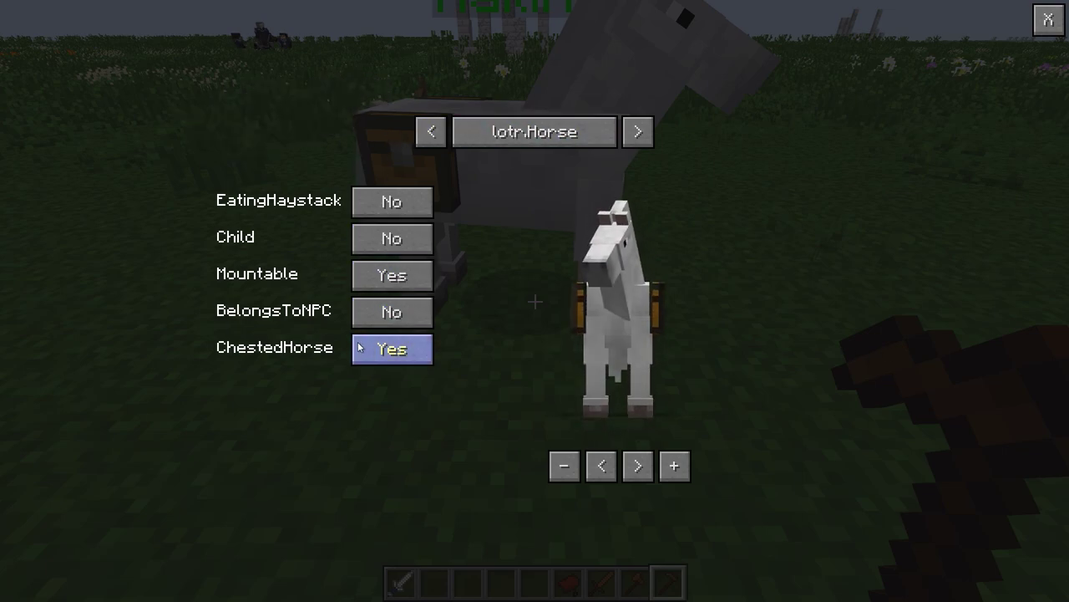
pyautogui.click(393, 351)
pyautogui.click(364, 201)
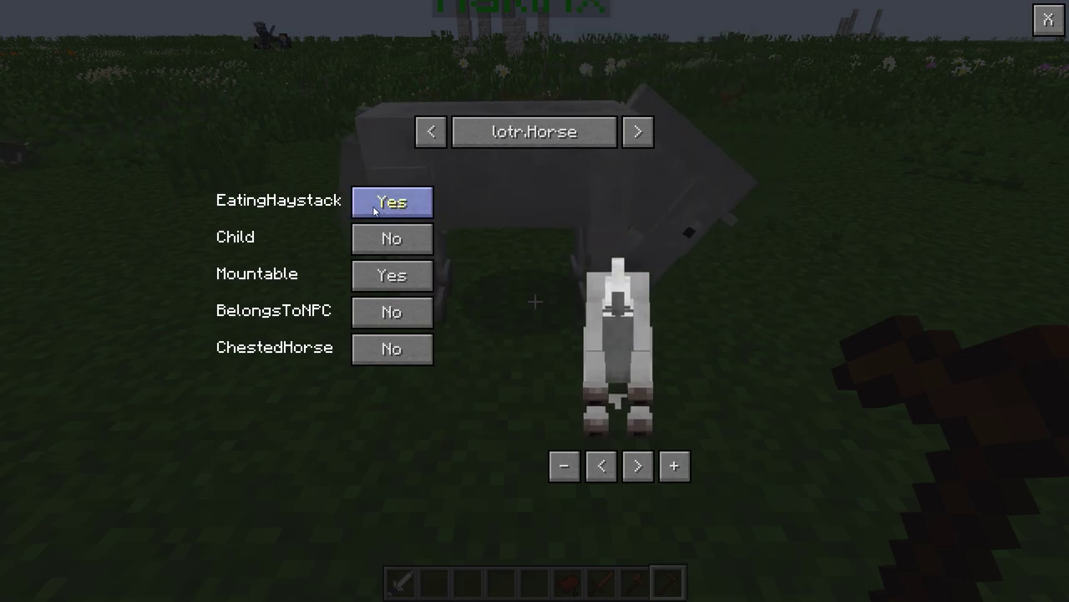
pyautogui.click(375, 210)
pyautogui.click(373, 243)
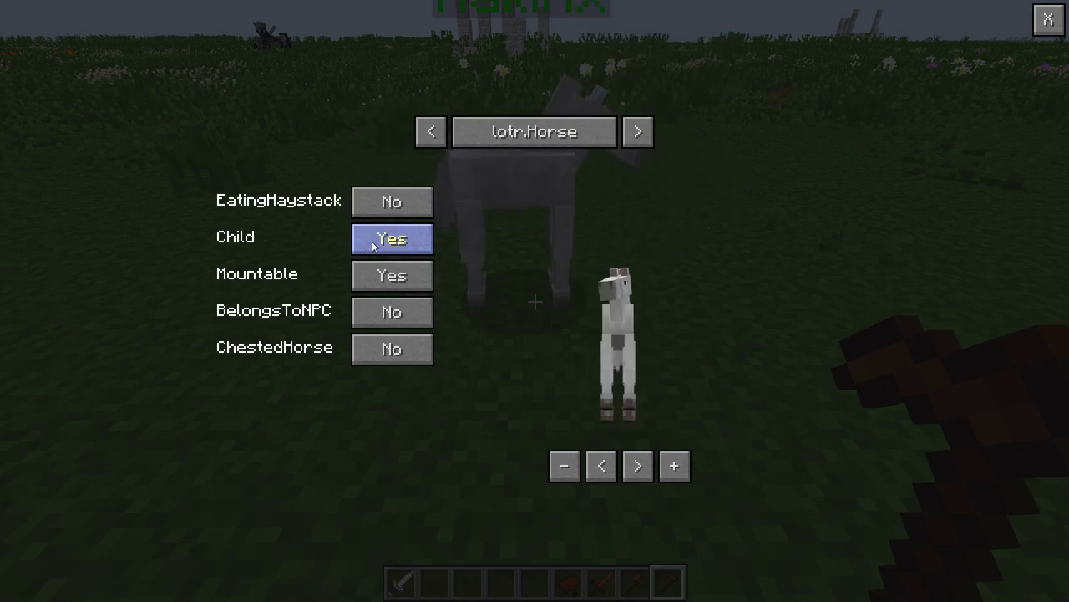
pyautogui.click(374, 244)
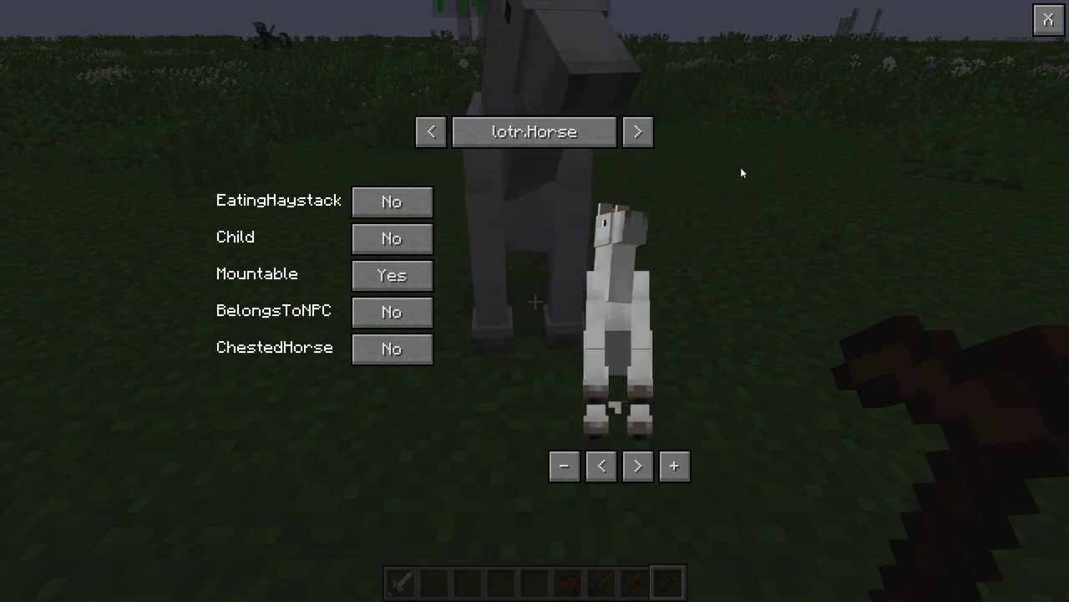
# Set the horse NPC's texture to horse_gray.png from the /assets/minecraft/textures/entity/horse folder.
pyautogui.click(1049, 21)
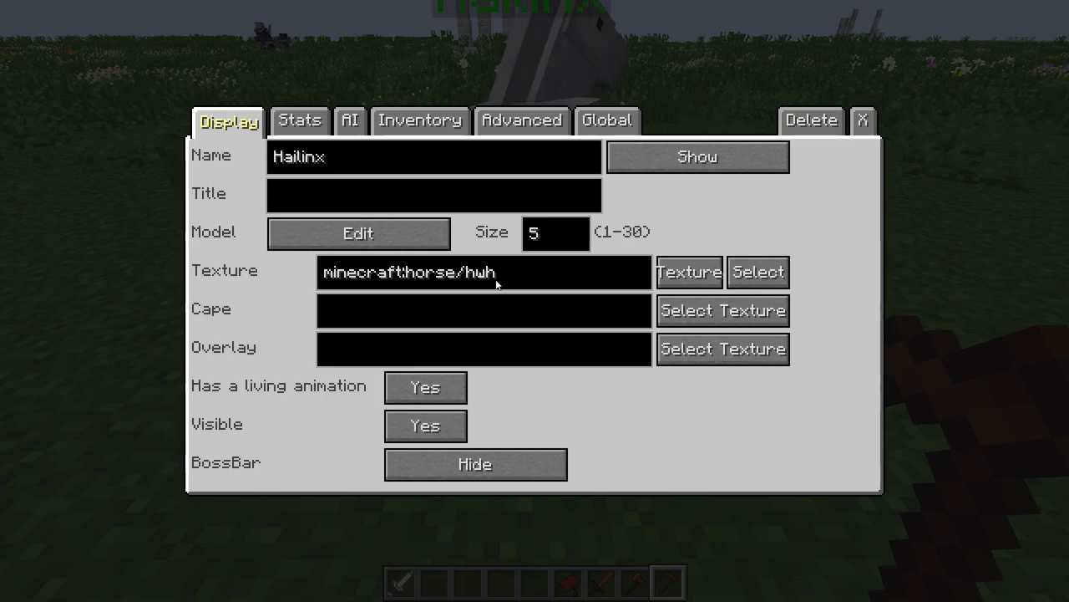
pyautogui.click(759, 272)
pyautogui.doubleClick(458, 263)
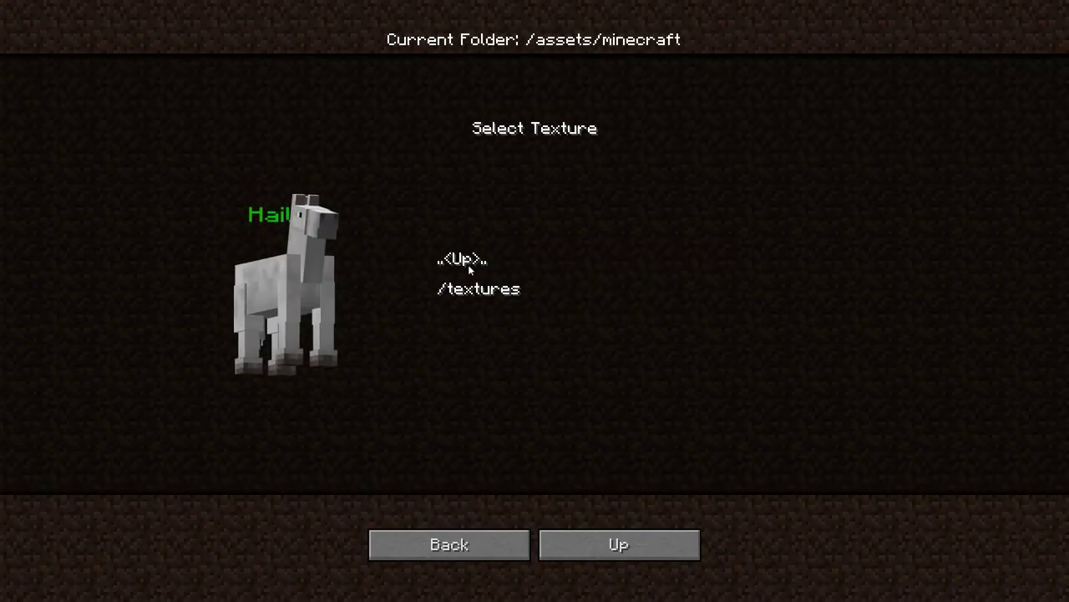
pyautogui.doubleClick(458, 263)
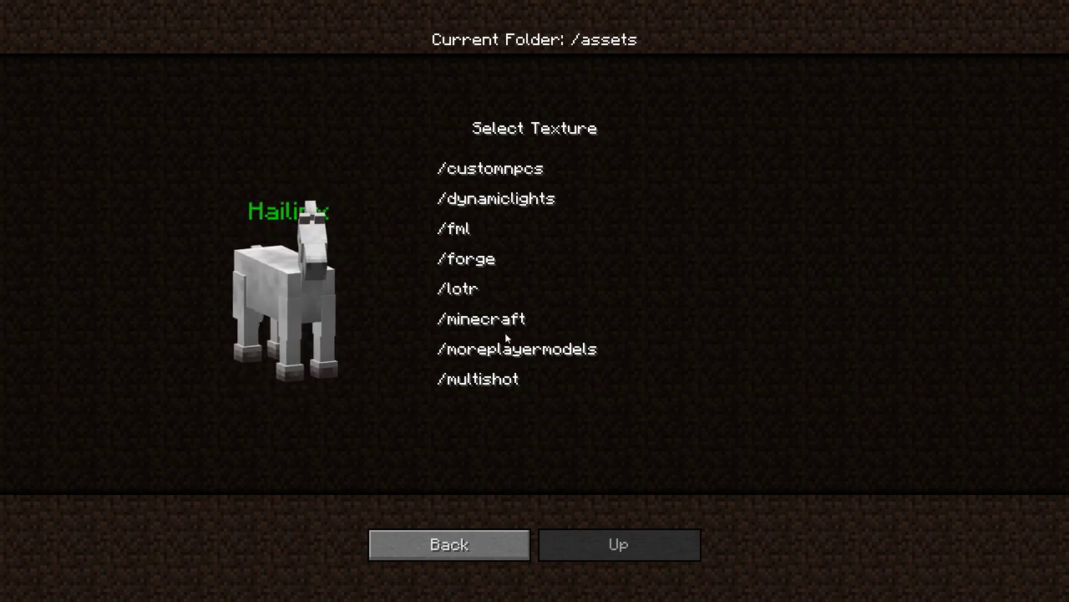
pyautogui.doubleClick(461, 320)
pyautogui.doubleClick(465, 289)
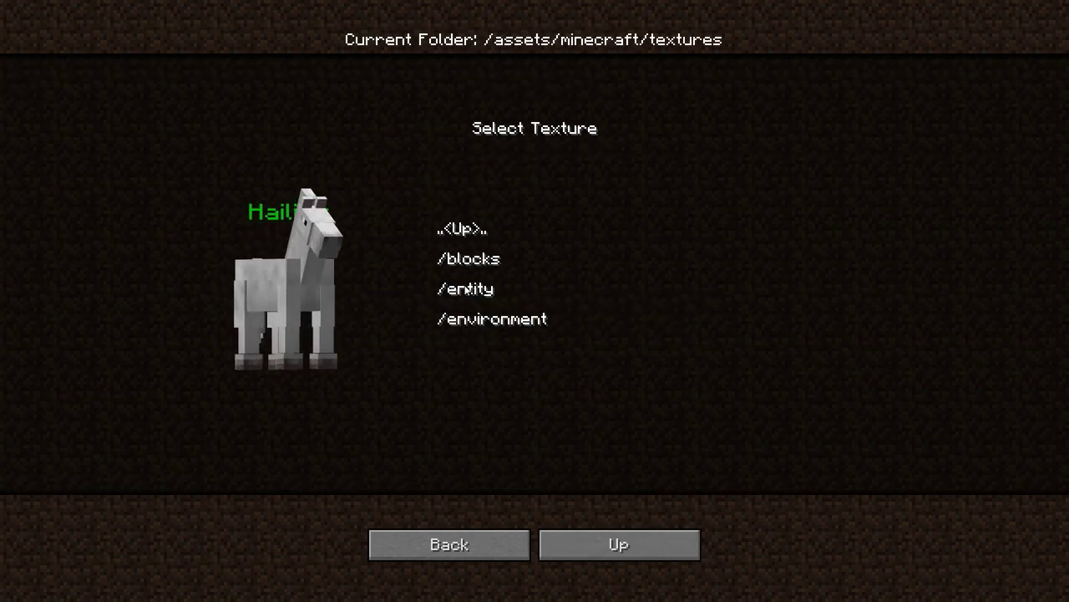
pyautogui.doubleClick(464, 289)
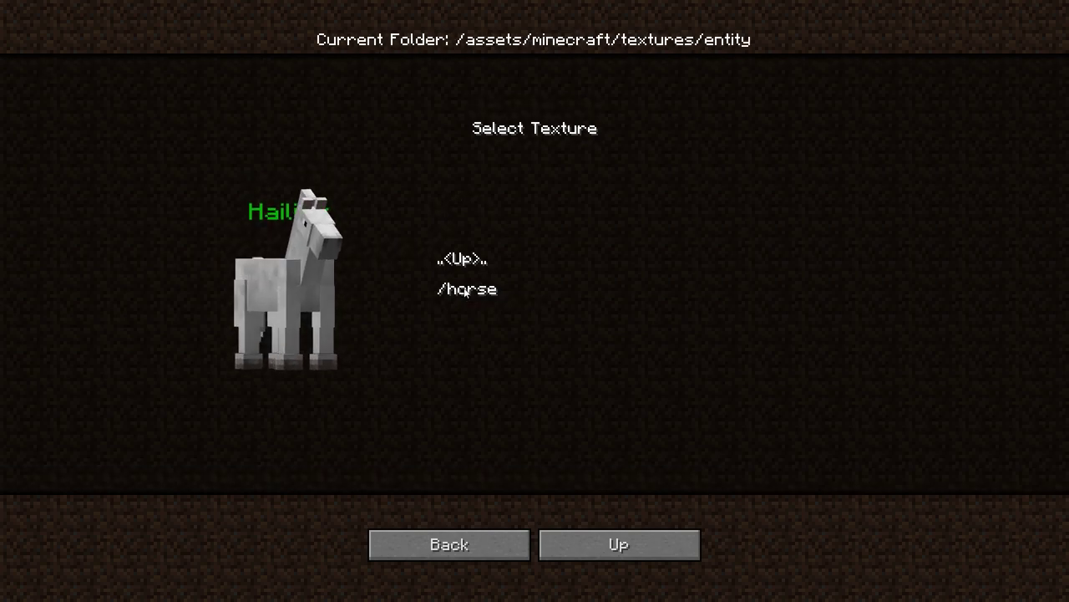
pyautogui.doubleClick(463, 295)
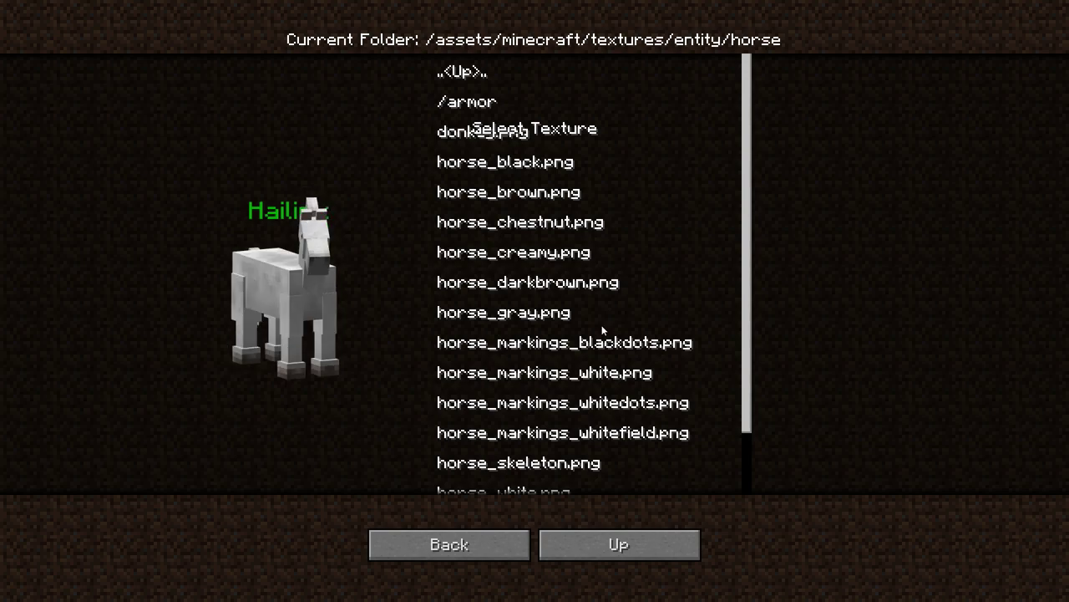
pyautogui.click(538, 282)
pyautogui.click(543, 313)
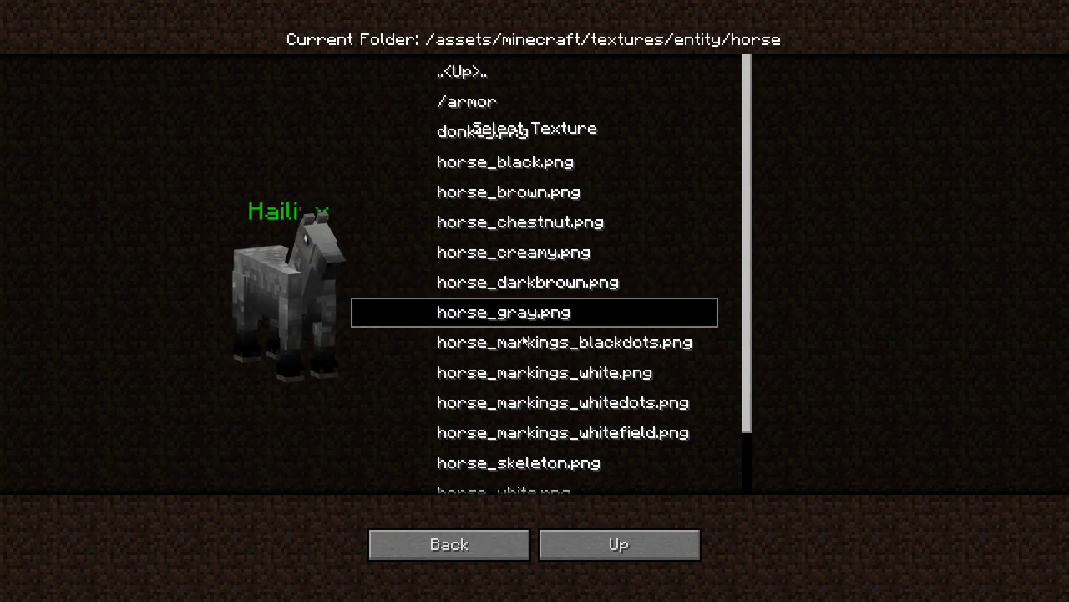